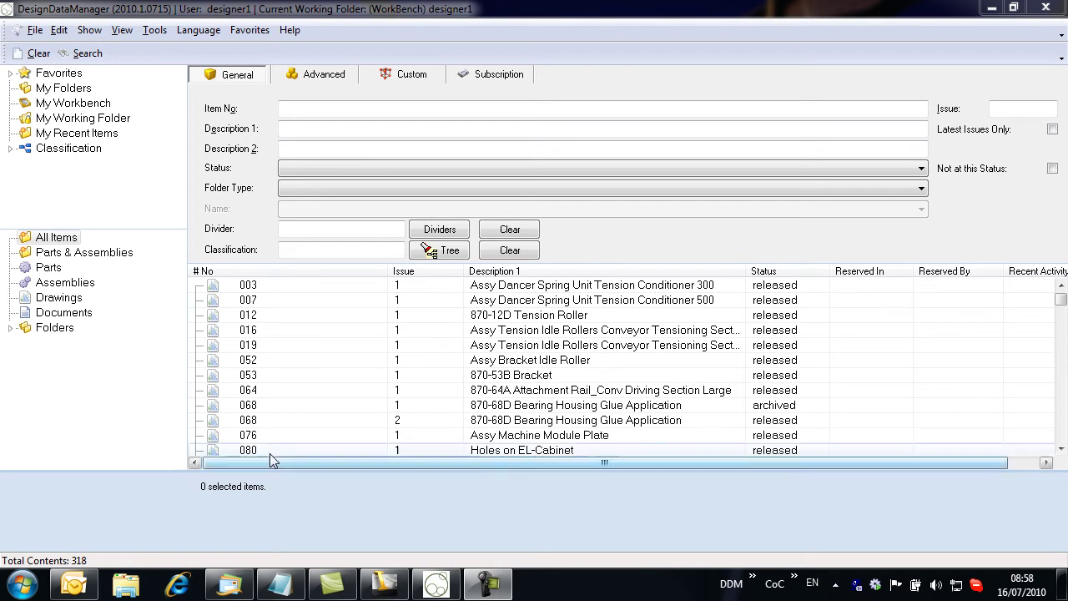
- Search for all folders of the ECN type
click(11, 329)
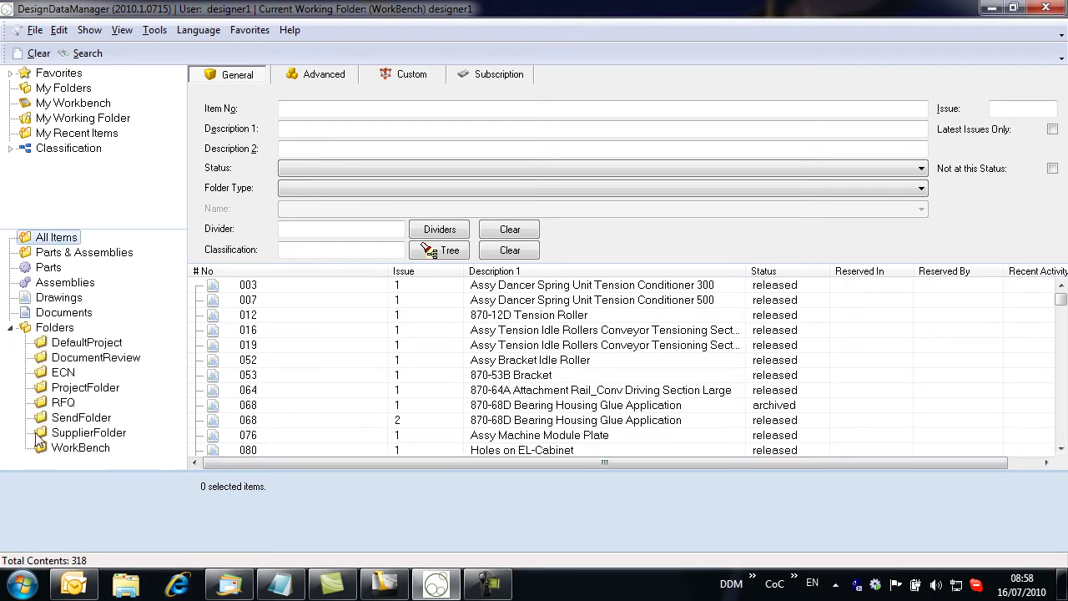
click(82, 375)
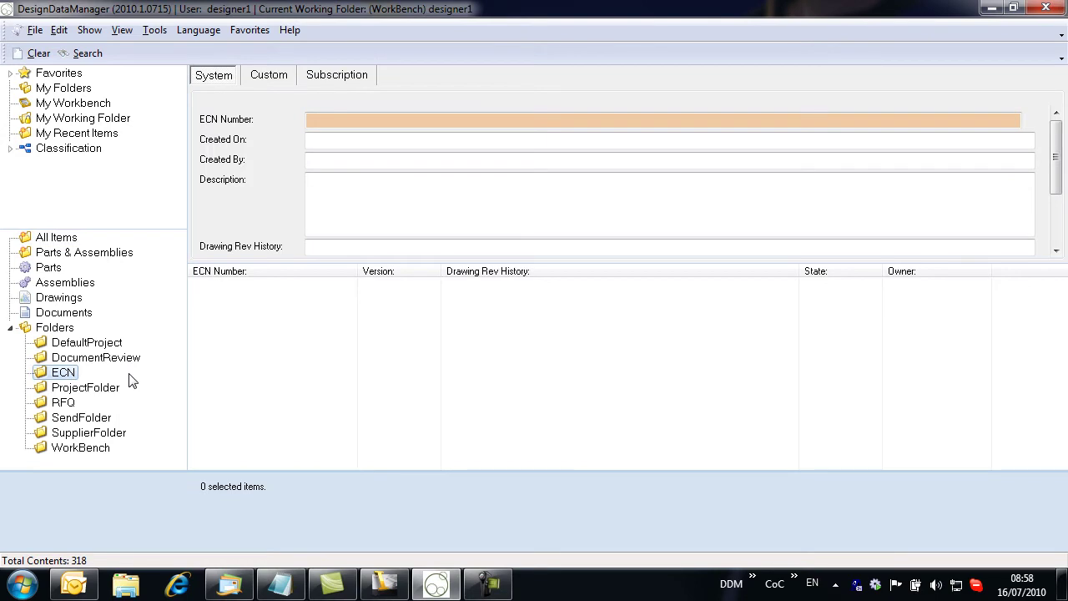
click(87, 52)
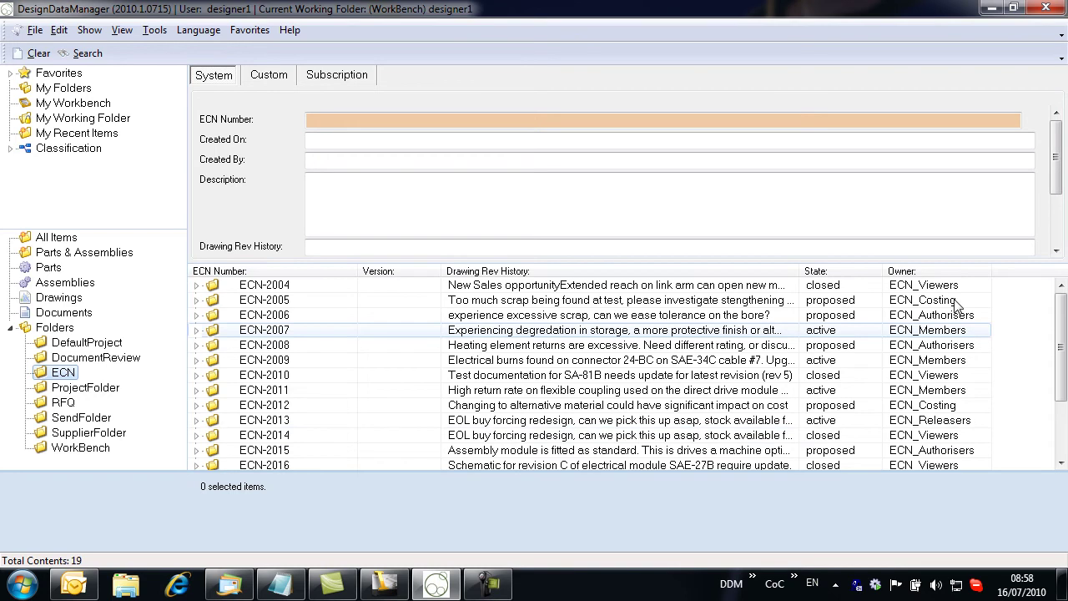
- Filter the ECN search to folders whose Originator is Quality
drag(1056, 178, 1059, 235)
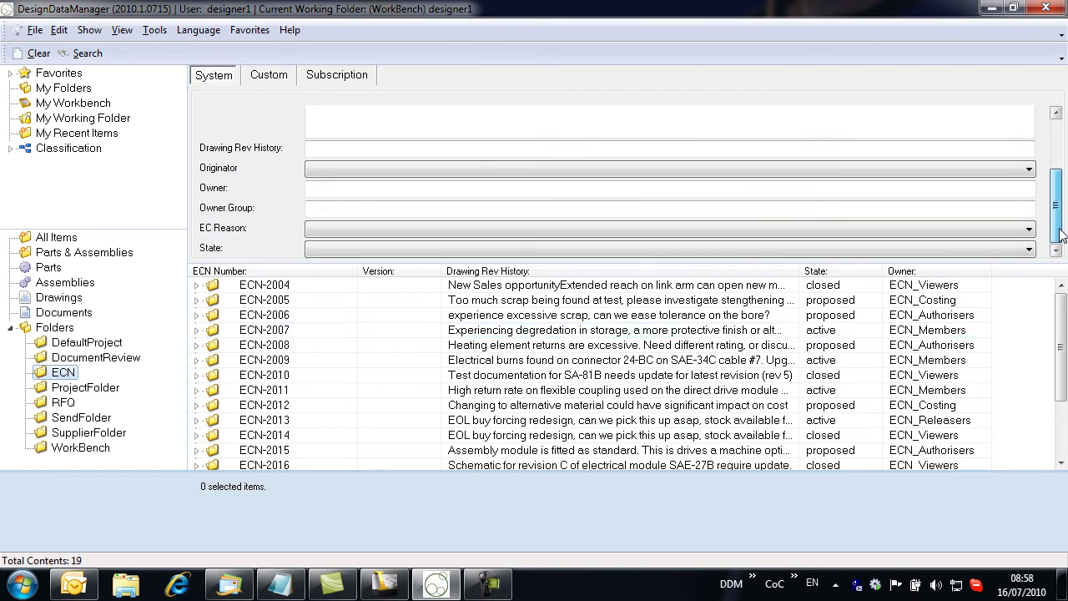
click(430, 167)
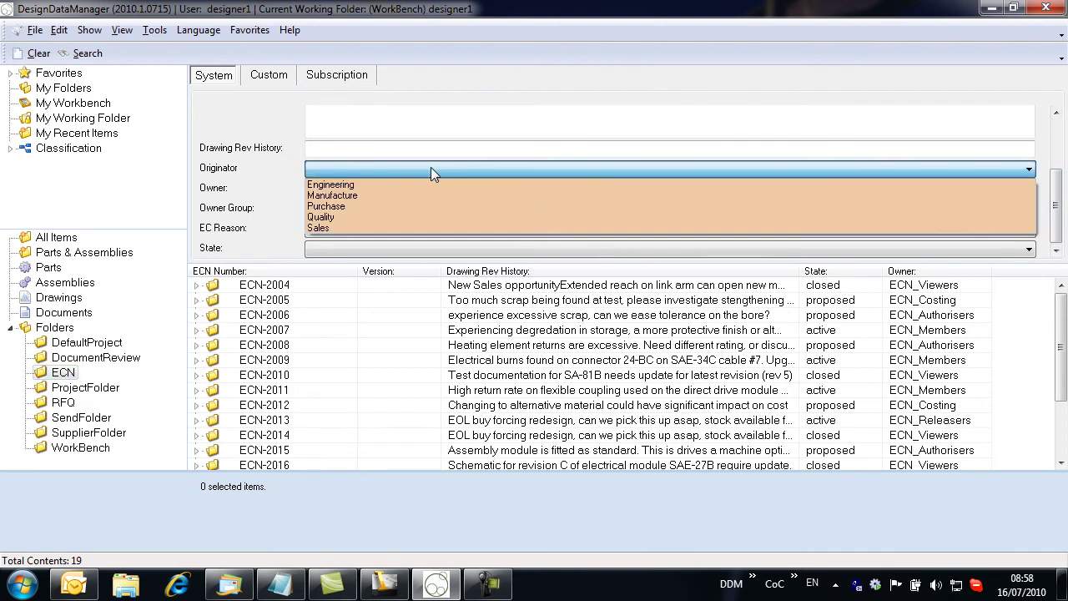
click(422, 218)
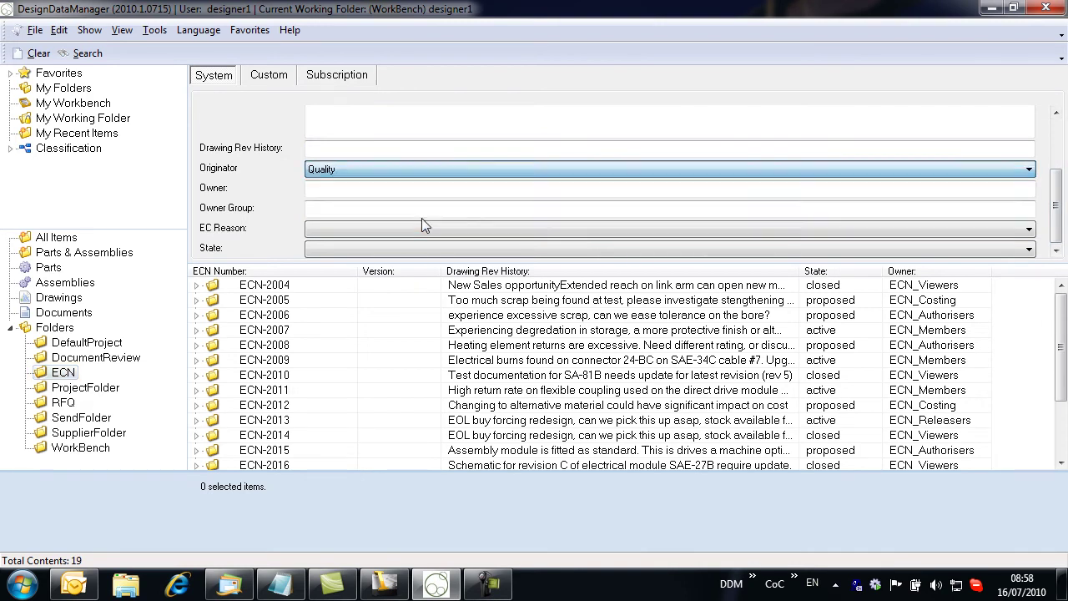
click(86, 53)
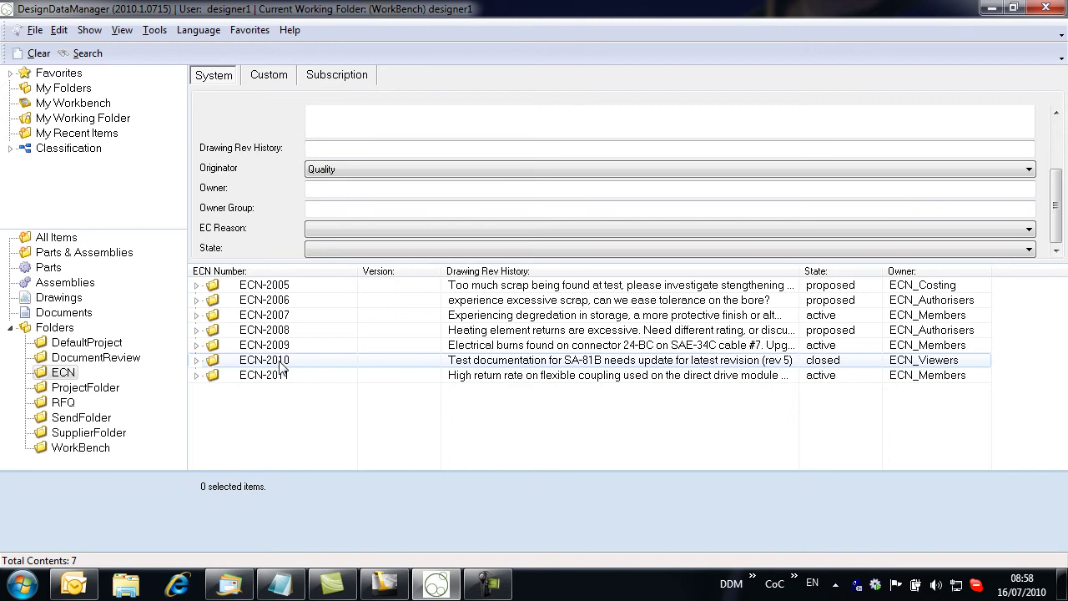
- Run the saved favorite search "ECN In Process" from the ECN favorites
click(9, 74)
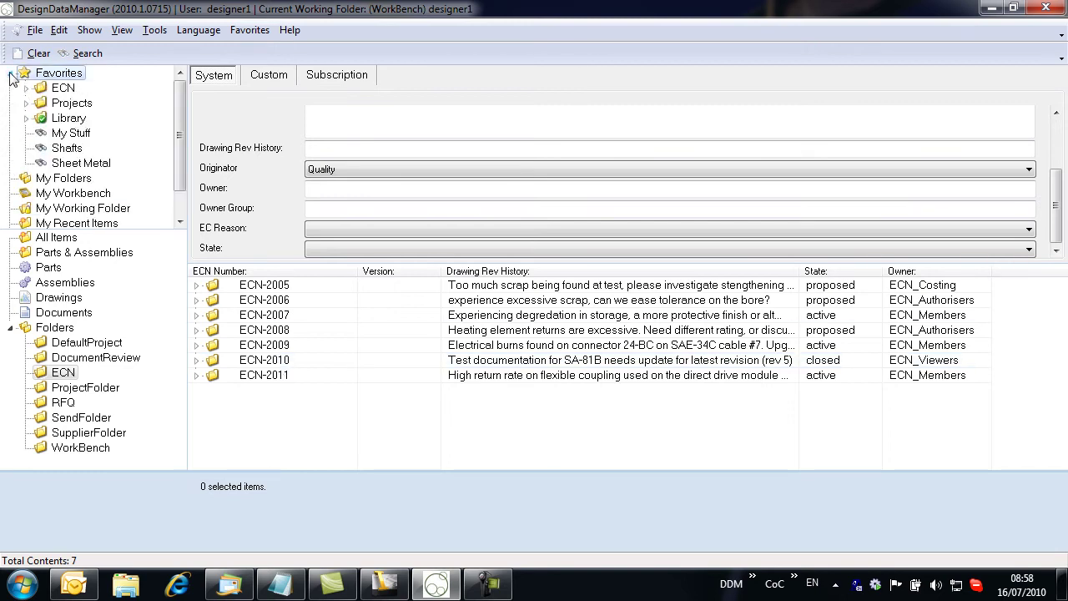
click(25, 88)
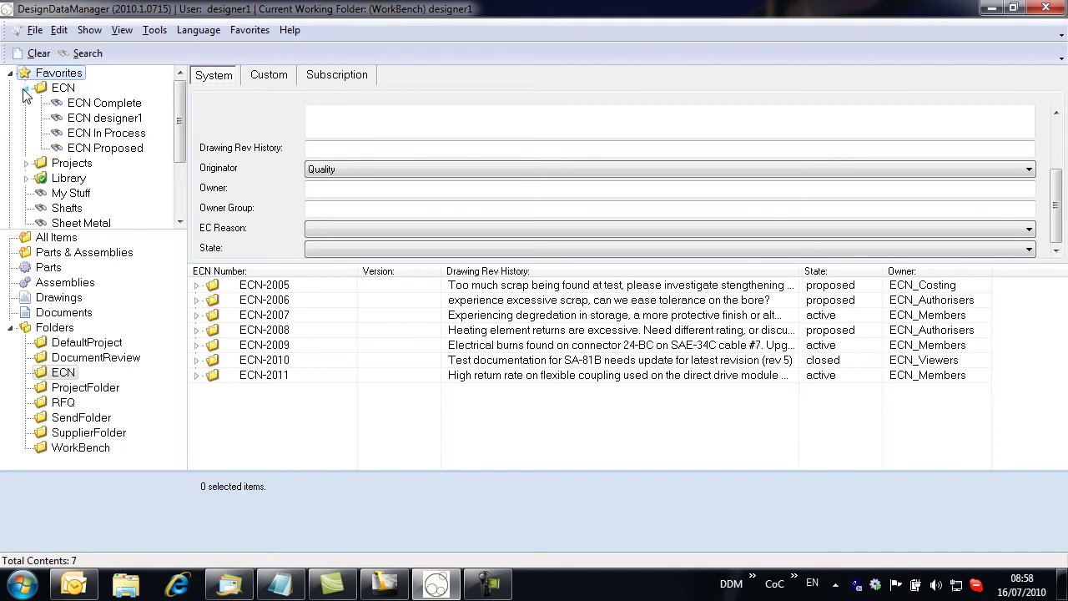
click(86, 135)
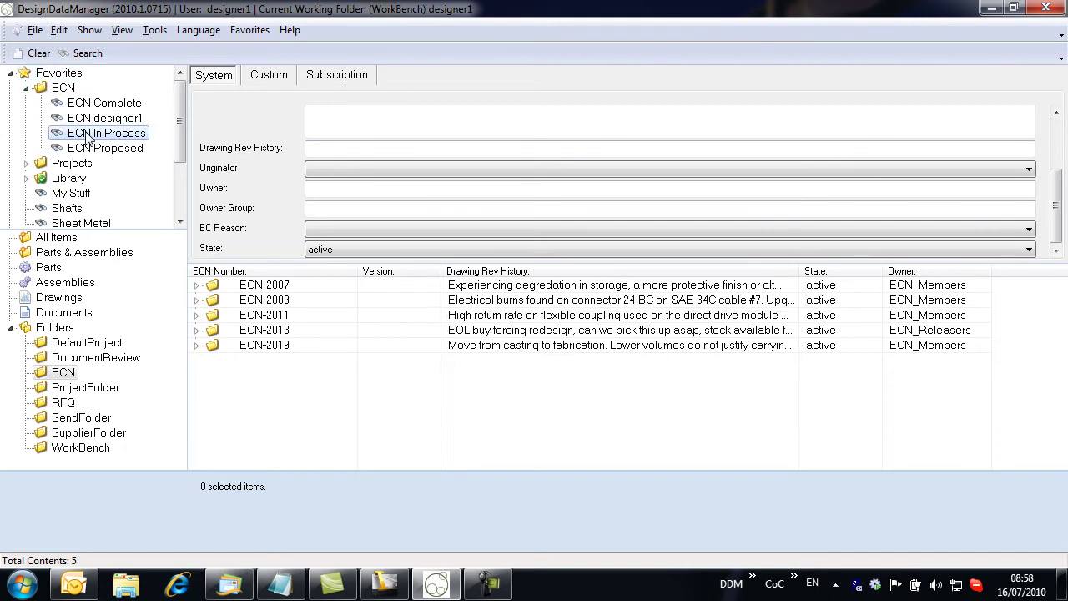
- Open ECN-2011's graphical routing and review the instance properties of its ECN Approval step
click(261, 321)
double_click(260, 319)
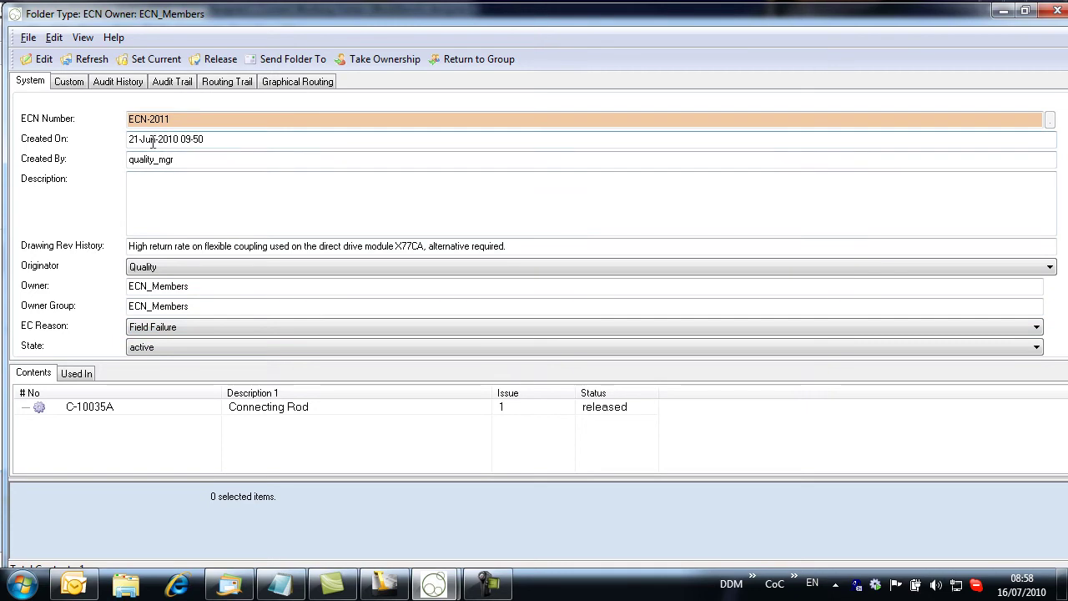
click(300, 85)
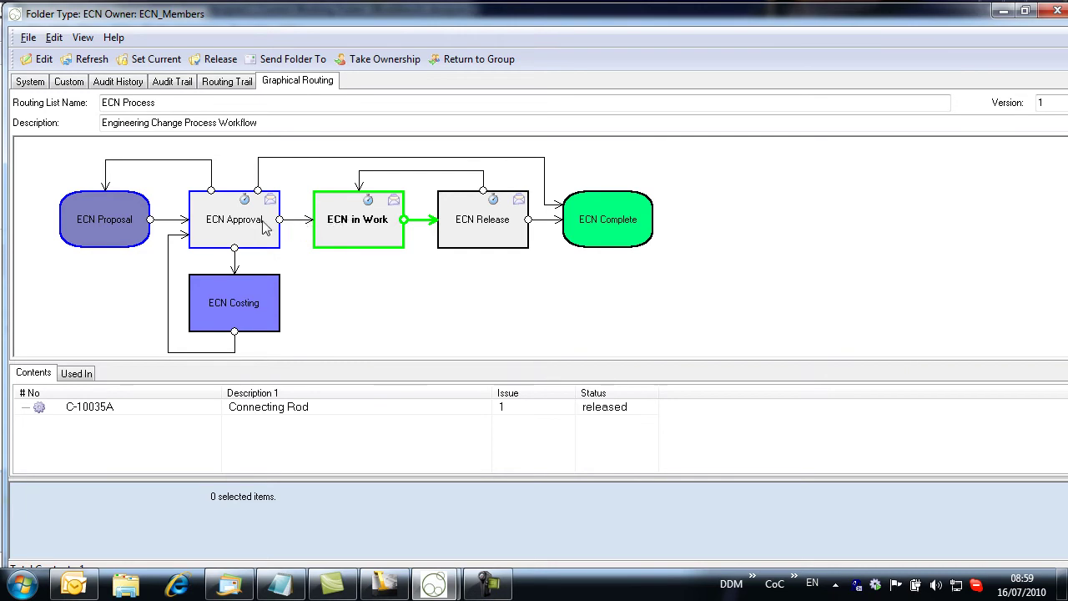
right_click(237, 219)
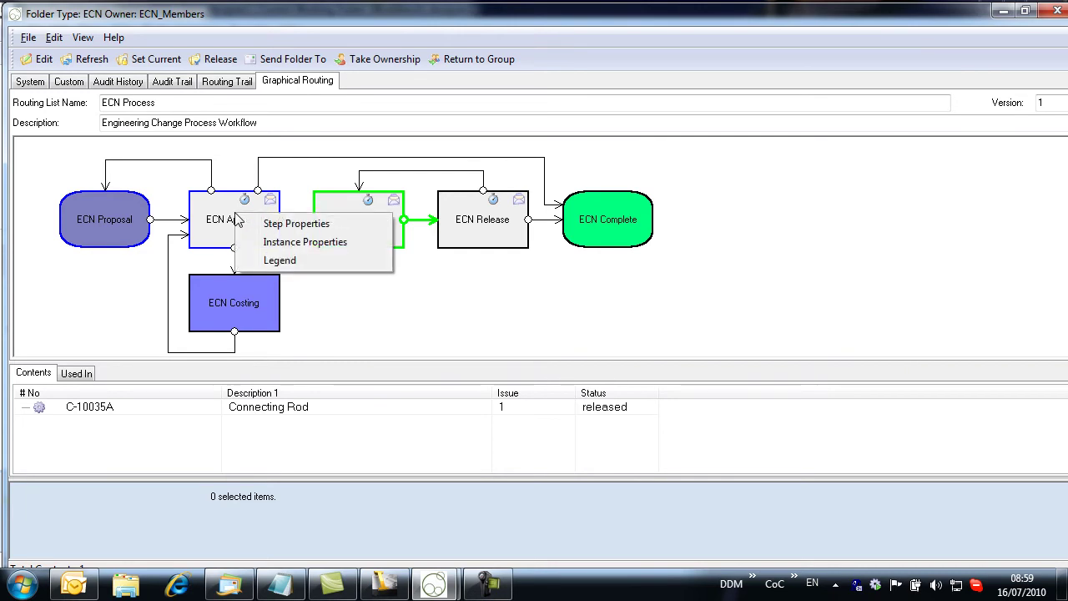
click(272, 244)
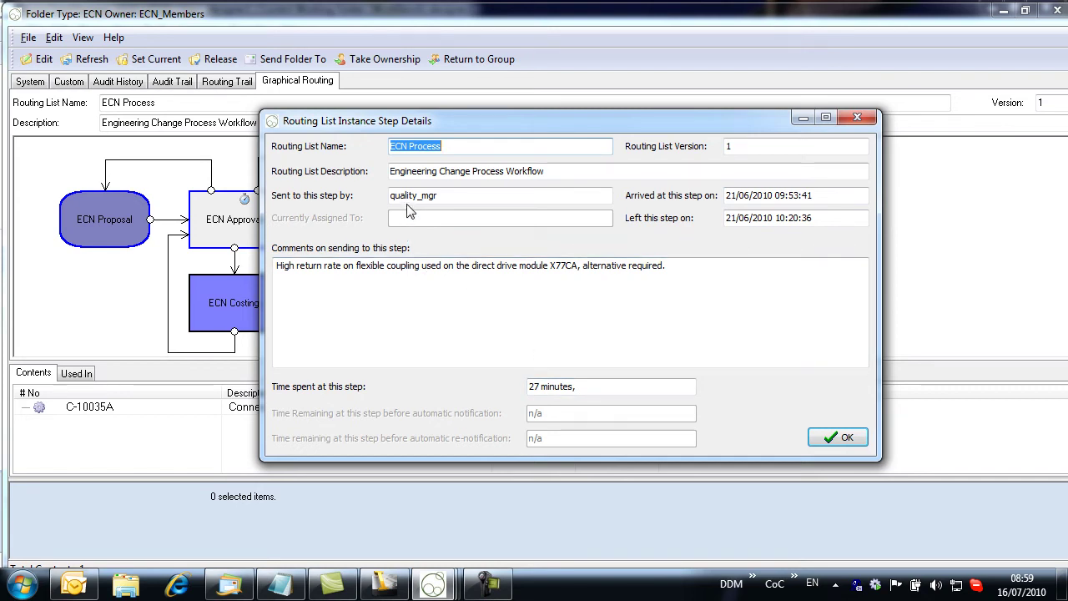
click(838, 442)
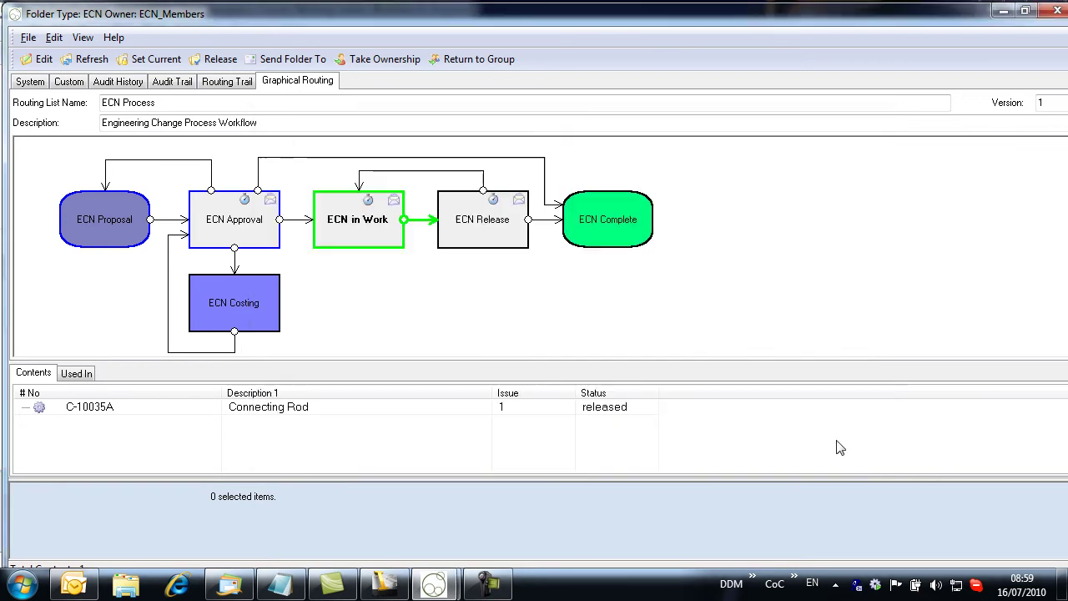
- Review ECN-2011's routing trail with the Comment column widened, and close the folder window
click(213, 84)
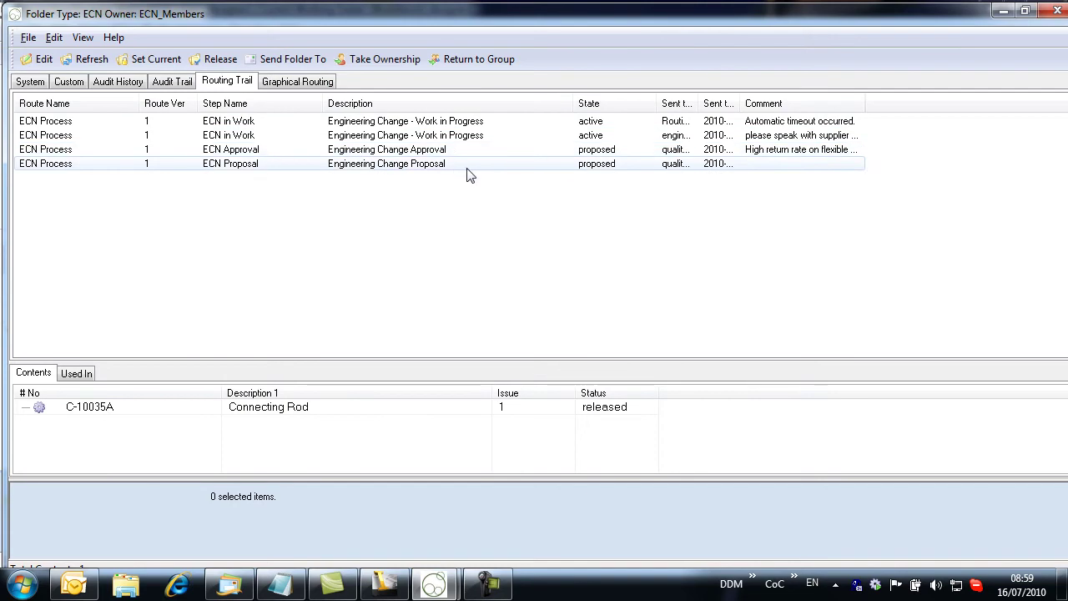
drag(865, 103, 1029, 104)
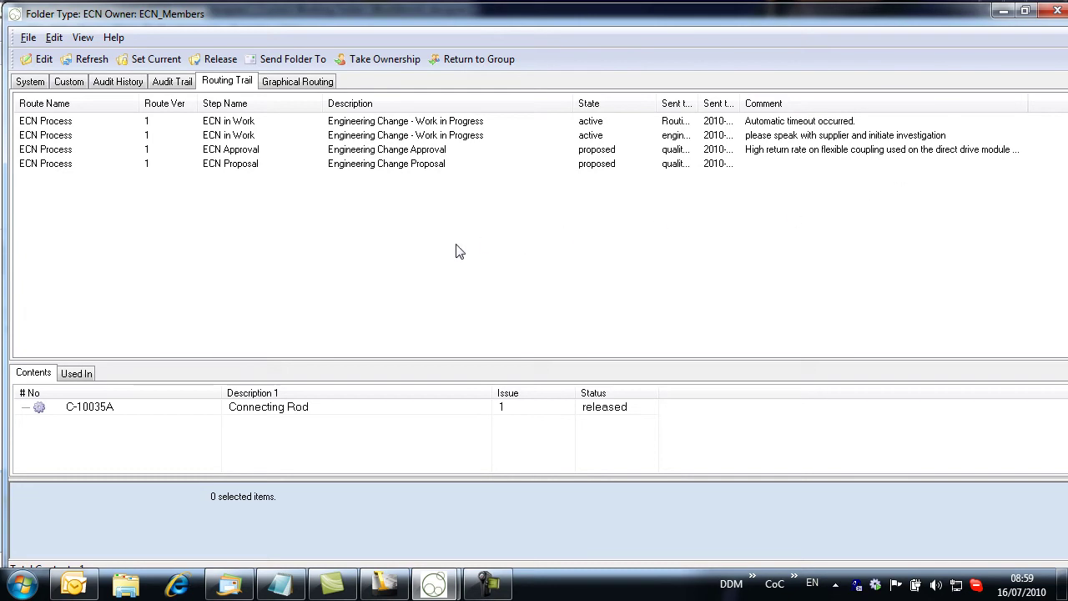
click(1055, 10)
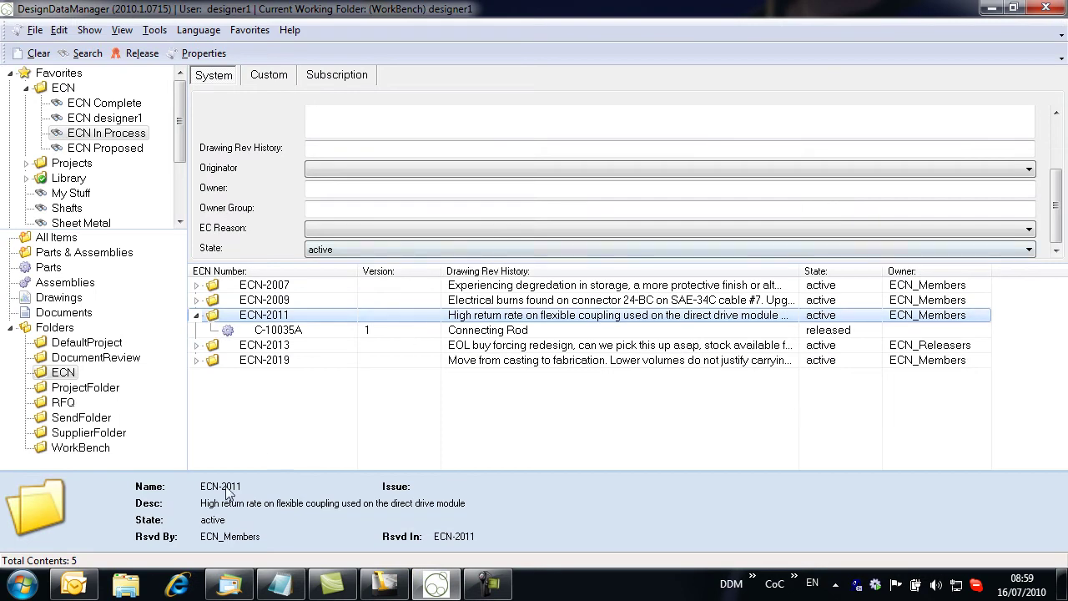
- Switch to Outlook, read the ECR-5086 change request email, and return to DesignDataManager
click(73, 586)
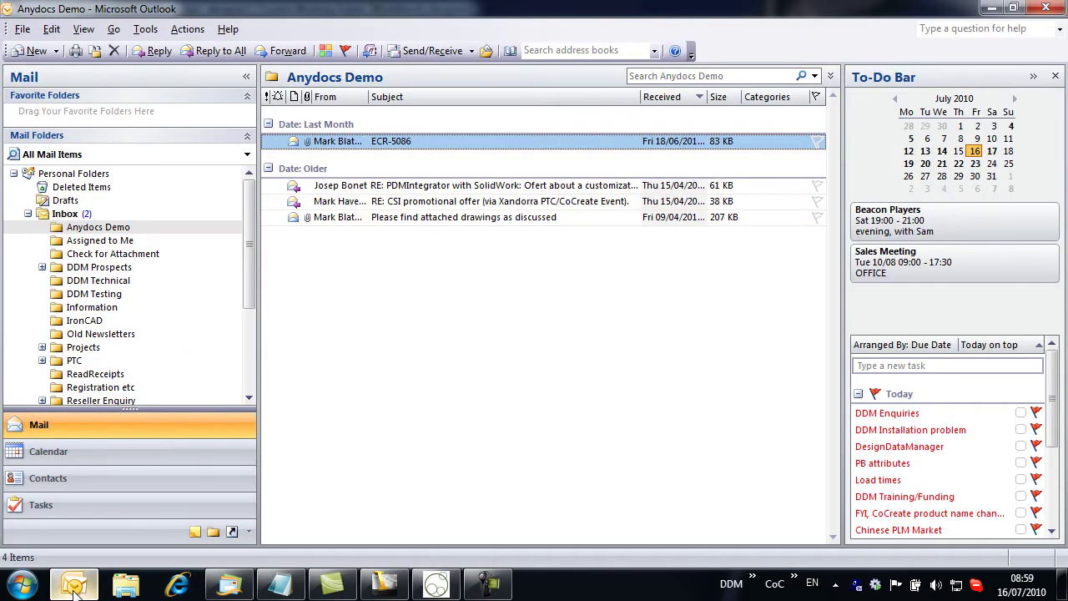
double_click(343, 142)
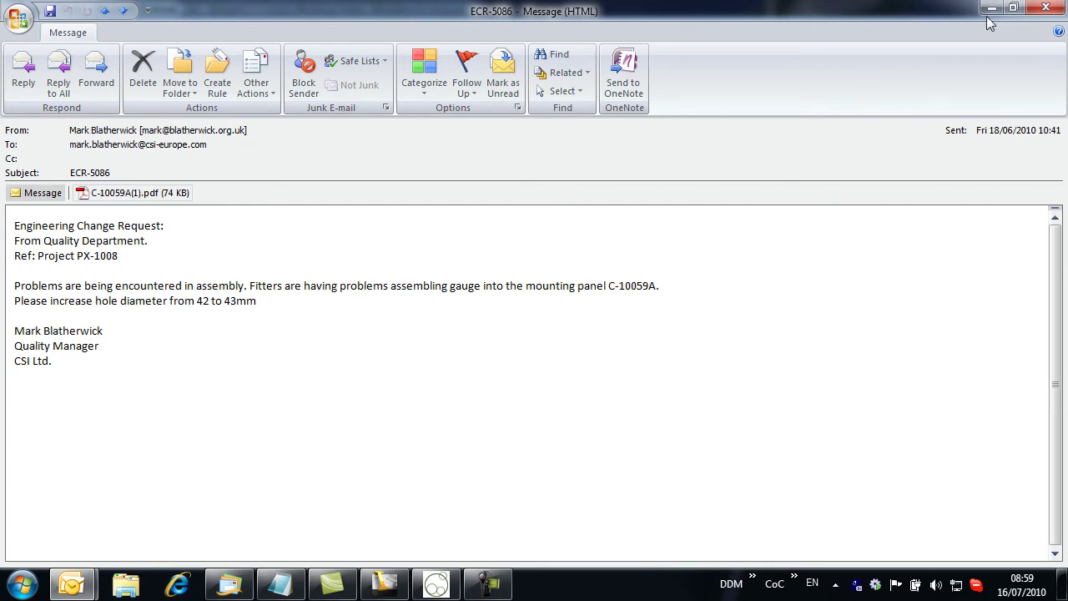
click(1048, 8)
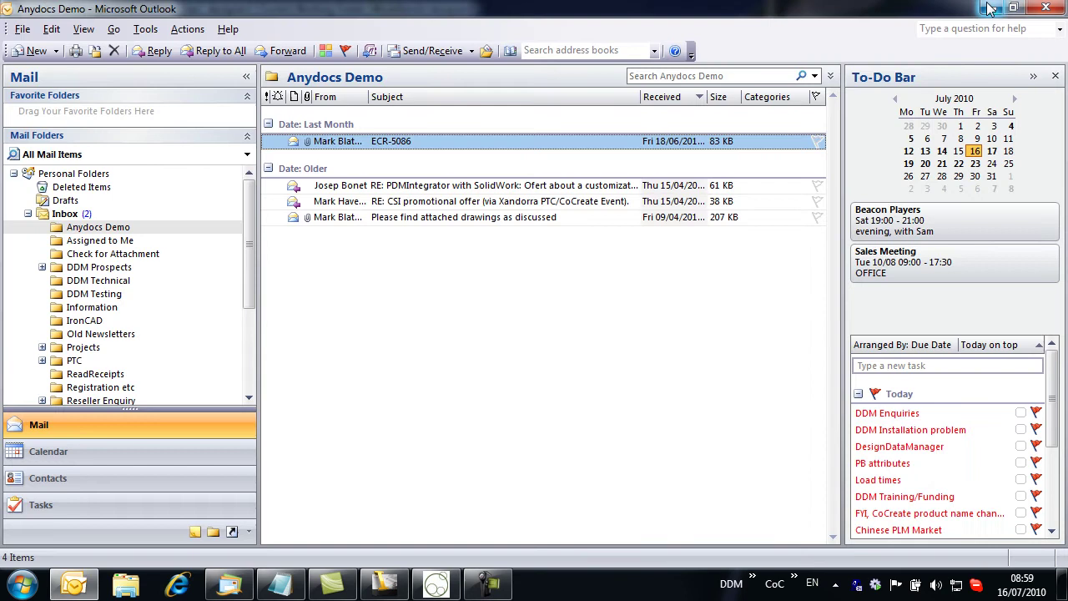
click(1047, 8)
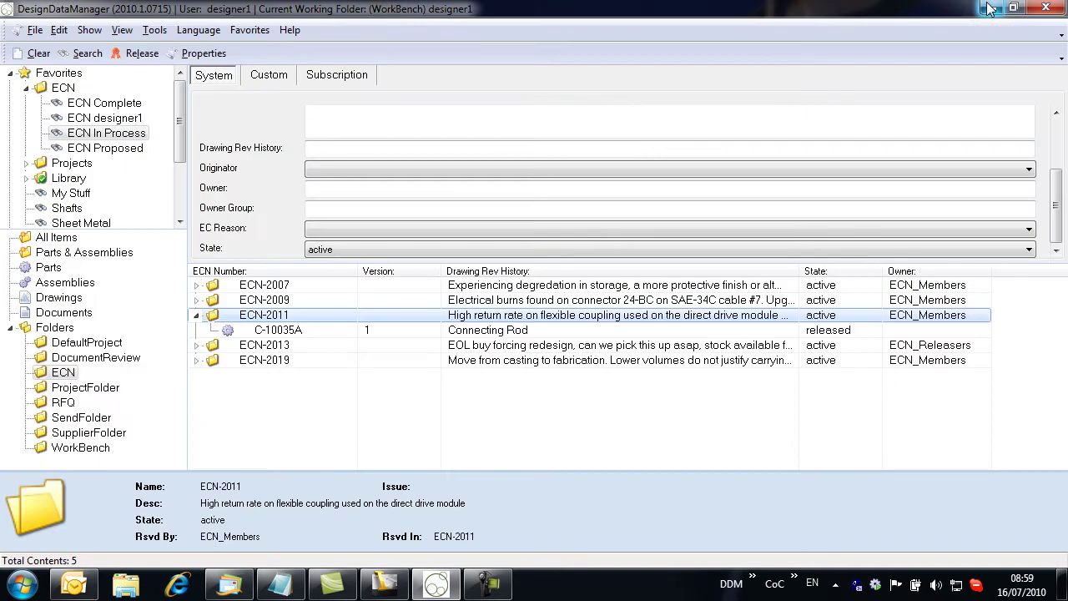
- Create a new ECN folder and generate its number with the ECN Folders item type
right_click(60, 375)
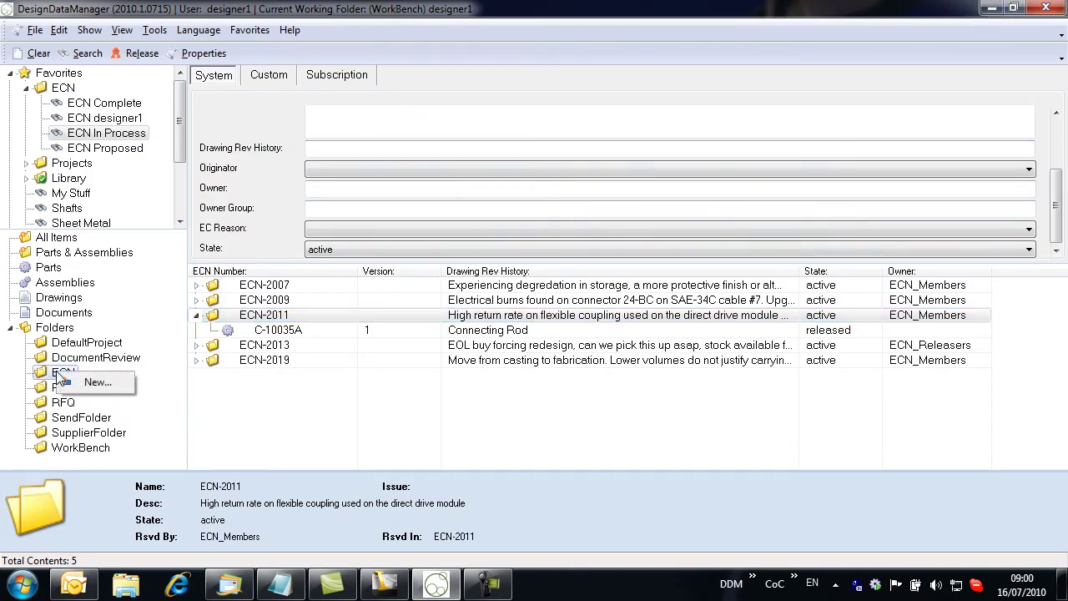
click(109, 381)
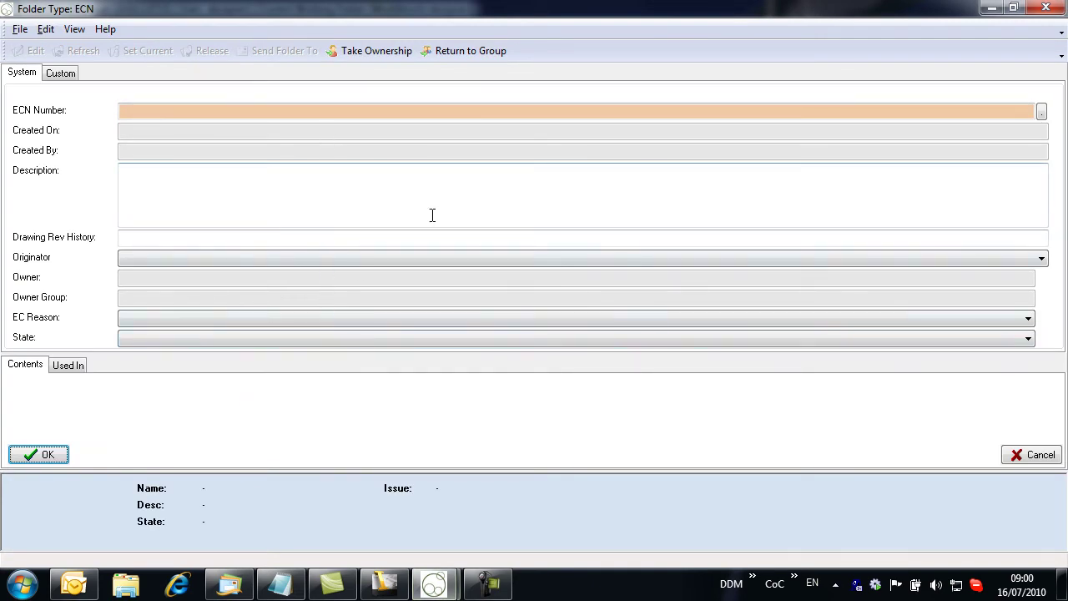
click(1041, 112)
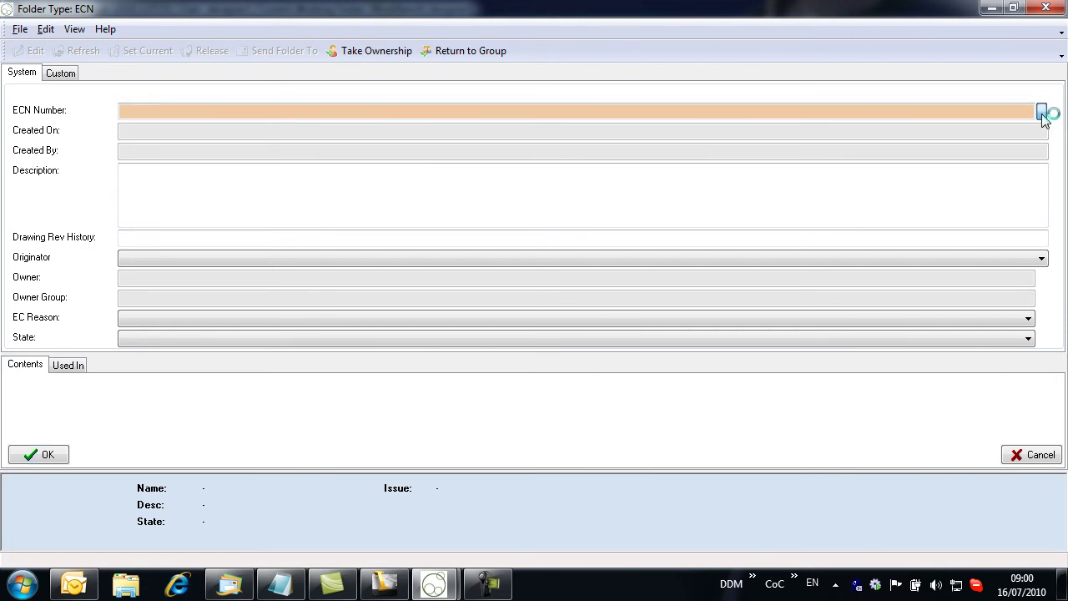
click(700, 204)
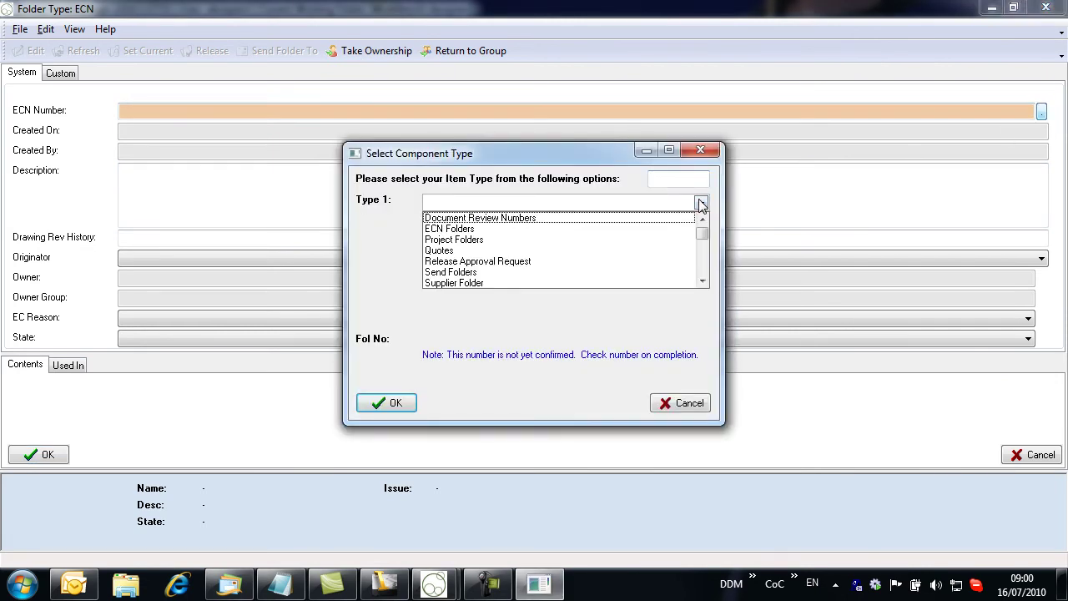
click(454, 229)
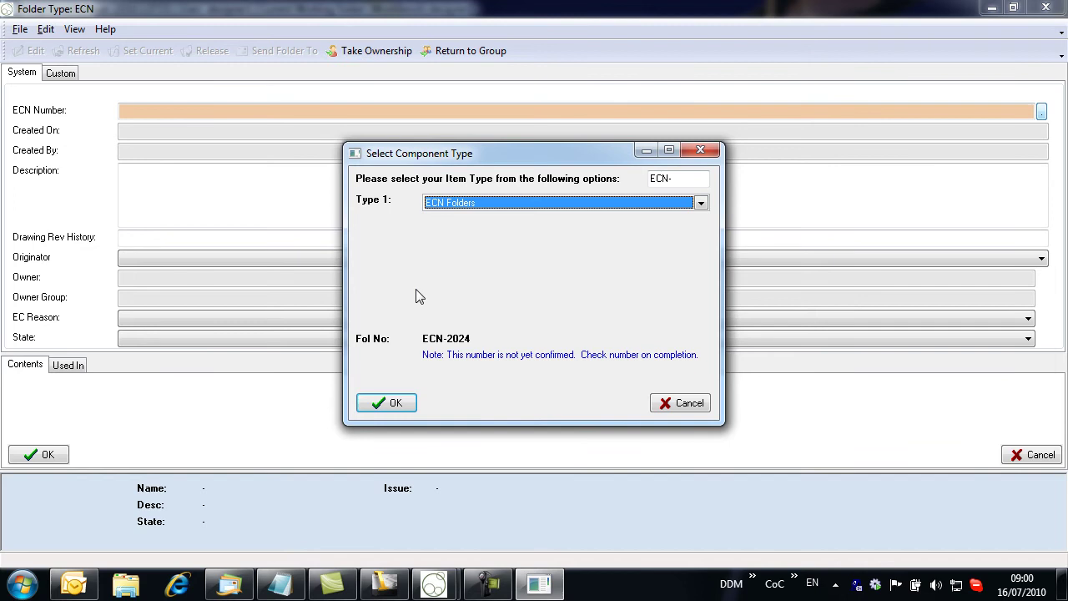
click(393, 404)
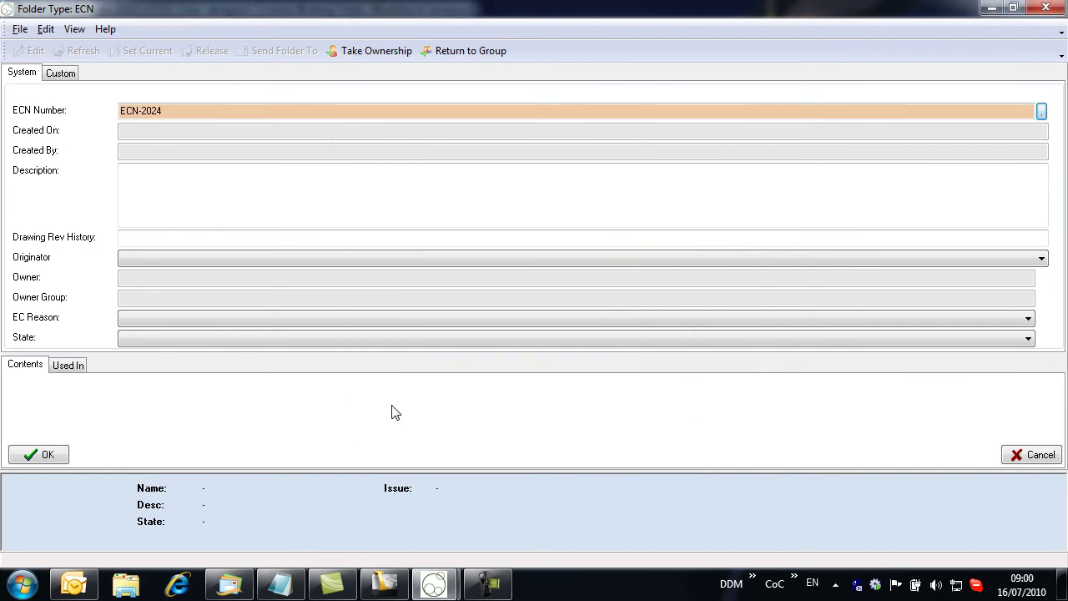
- Fill in the description with the emailed C-10059A problem and hole request, and set Drawing Rev History to "gauge hole dia inc from 42 to 43"
click(141, 176)
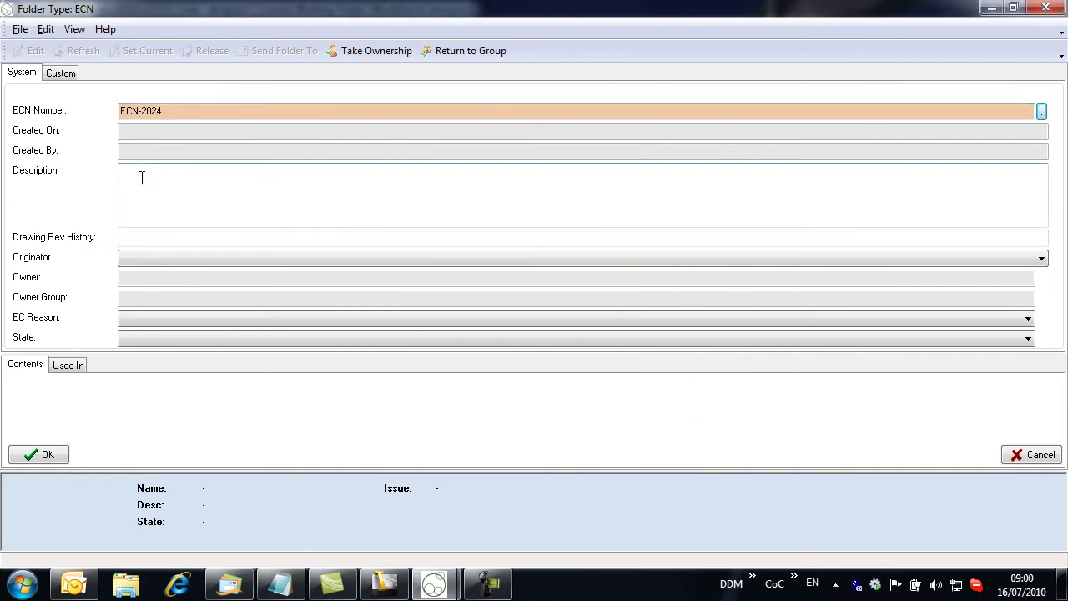
text(Problems are being encountered in assembly. Fitters are having problems assembling gauge into the mounting panel C-10059A. Please increase hole diameter from 42 to 43mm)
click(131, 238)
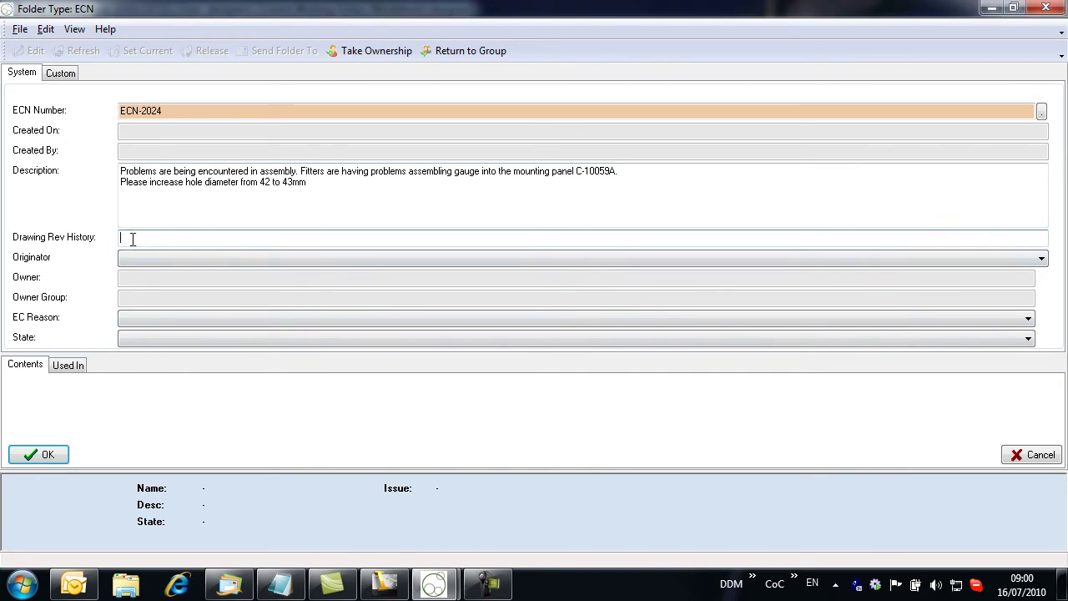
text(gauge hole dia inc from 42 to 43)
- Set the new ECN's Originator to Quality, EC Reason to Assembly Issues and State to proposed
click(194, 258)
click(176, 315)
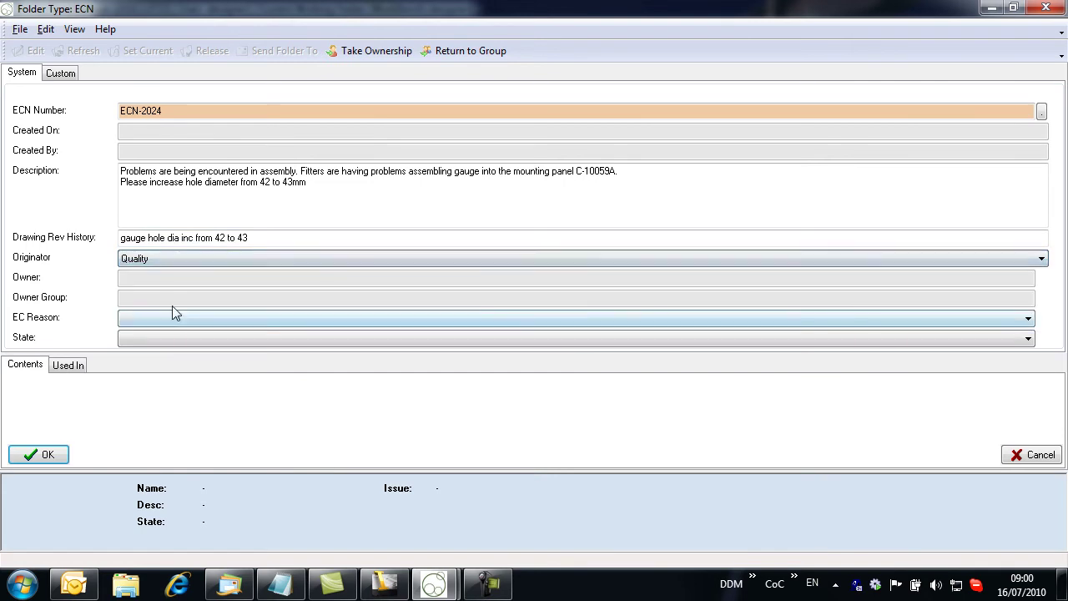
click(146, 323)
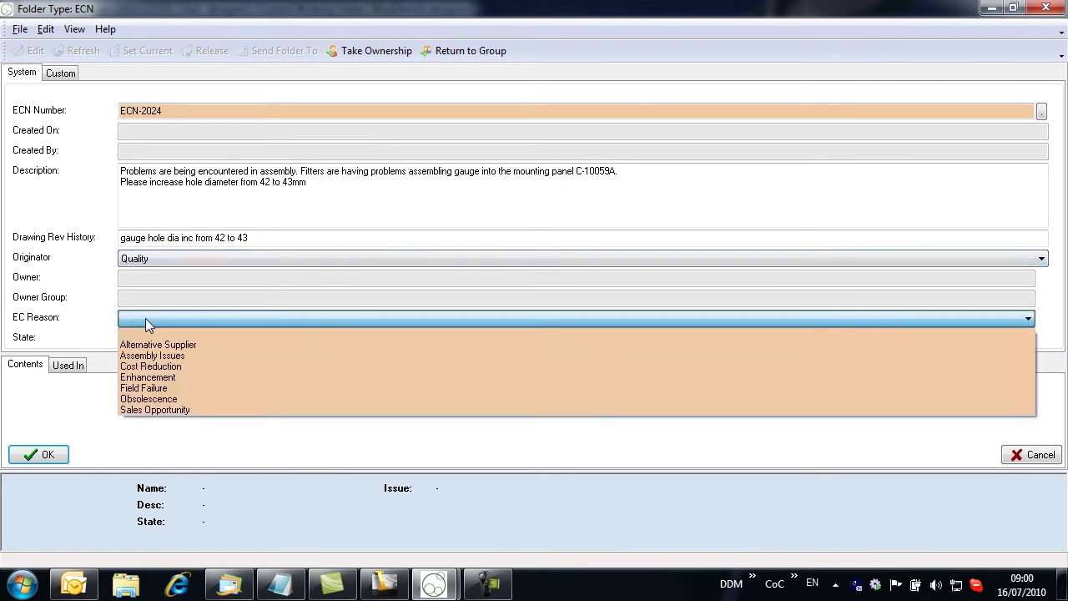
click(167, 354)
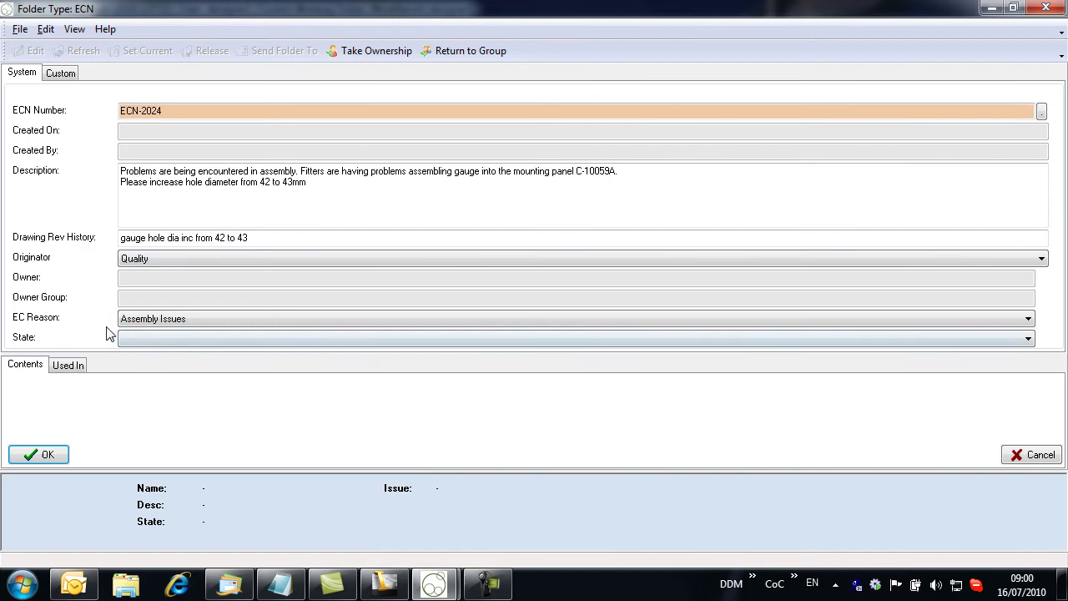
click(140, 337)
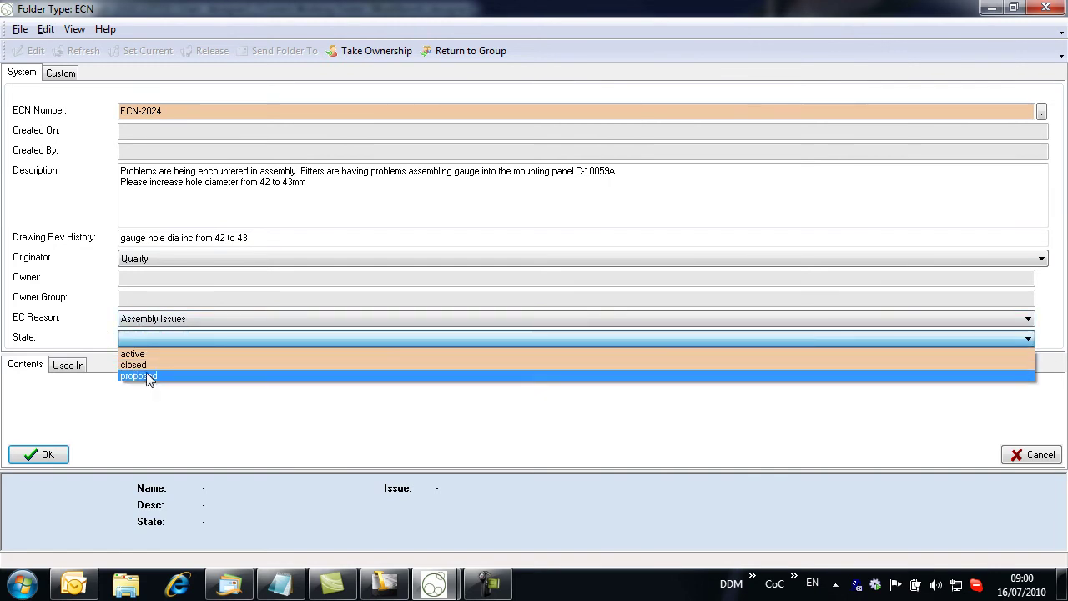
click(145, 375)
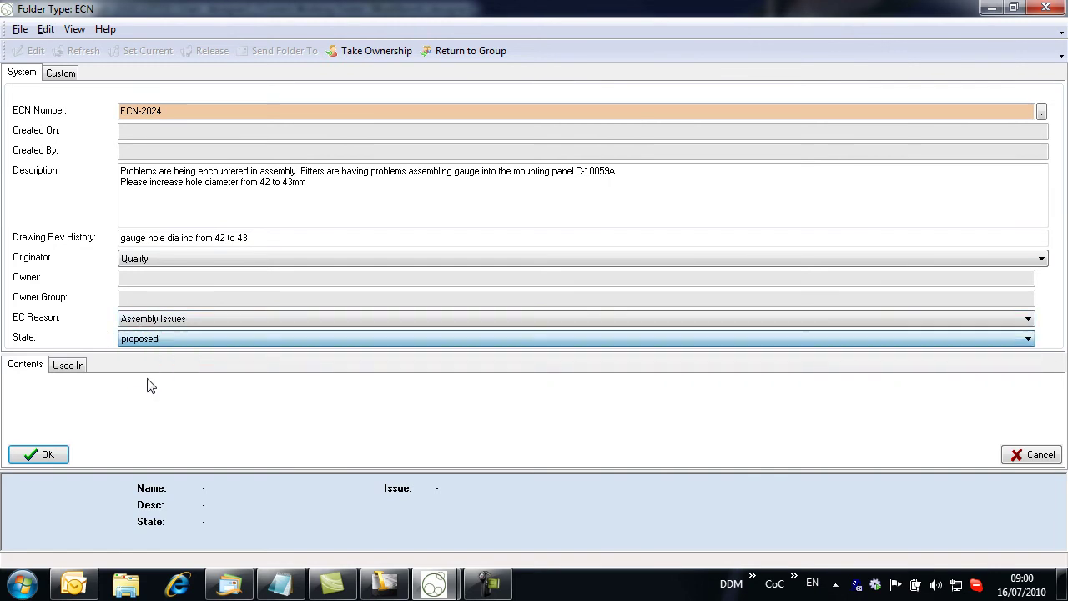
- Save the new ECN folder as the current working folder and set the AnyDocs drag-drop form to always visible
click(38, 457)
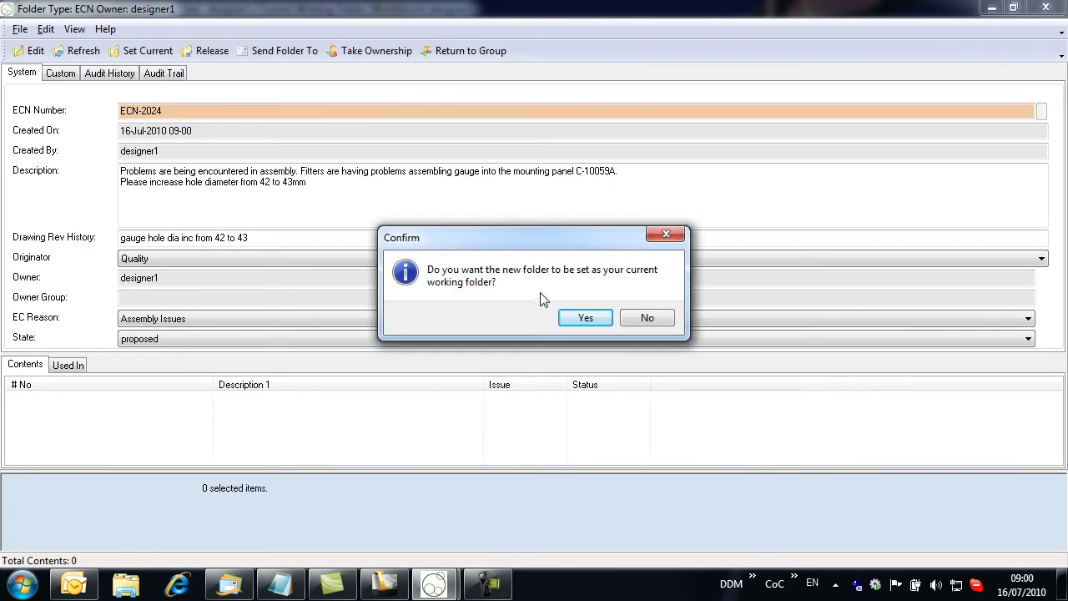
click(585, 319)
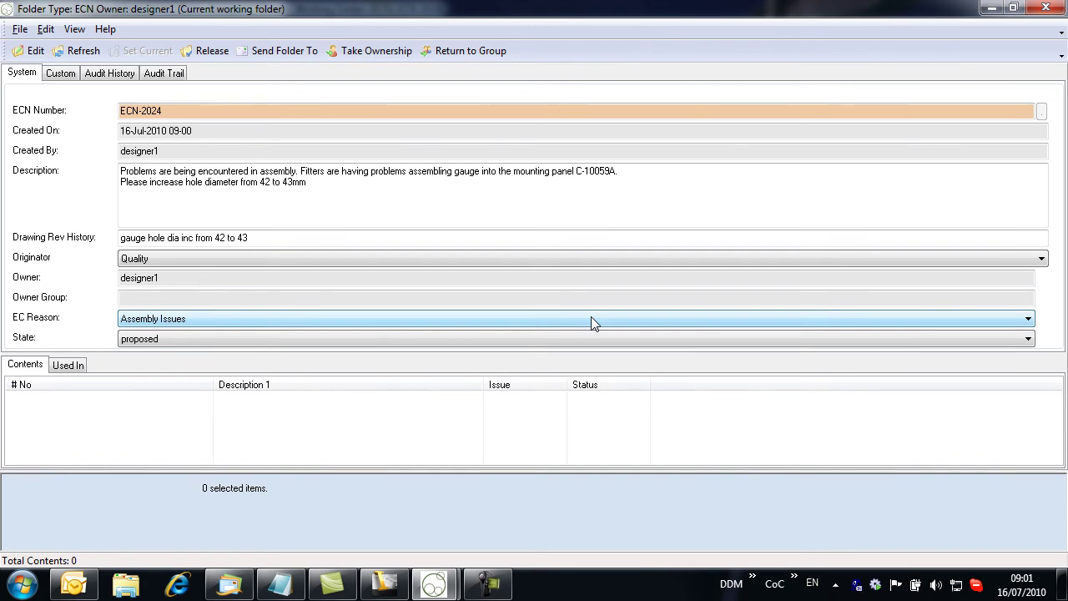
right_click(875, 590)
mouse_move(859, 534)
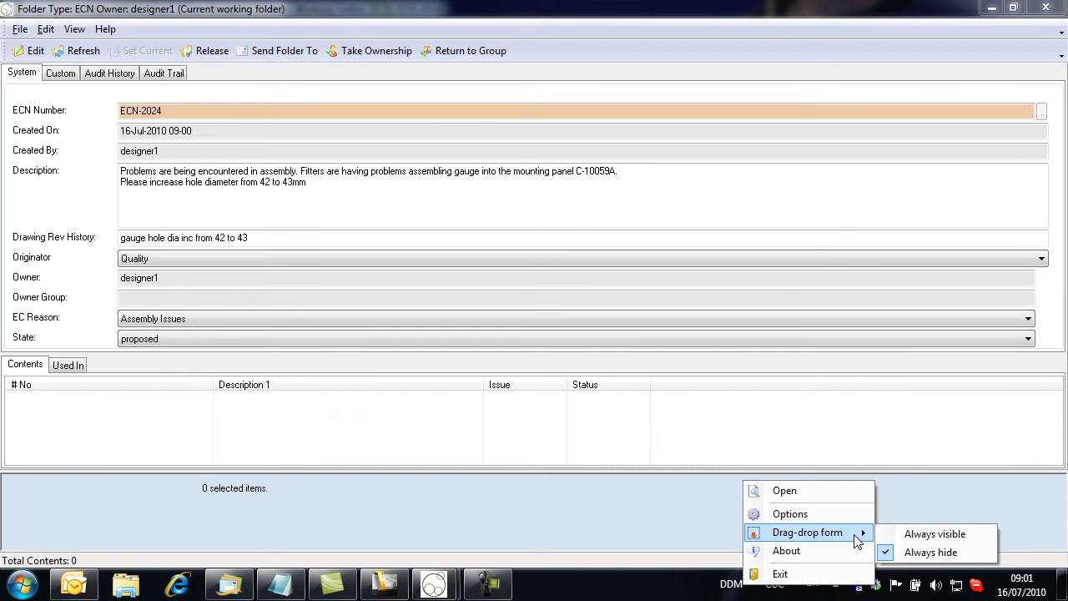
click(928, 536)
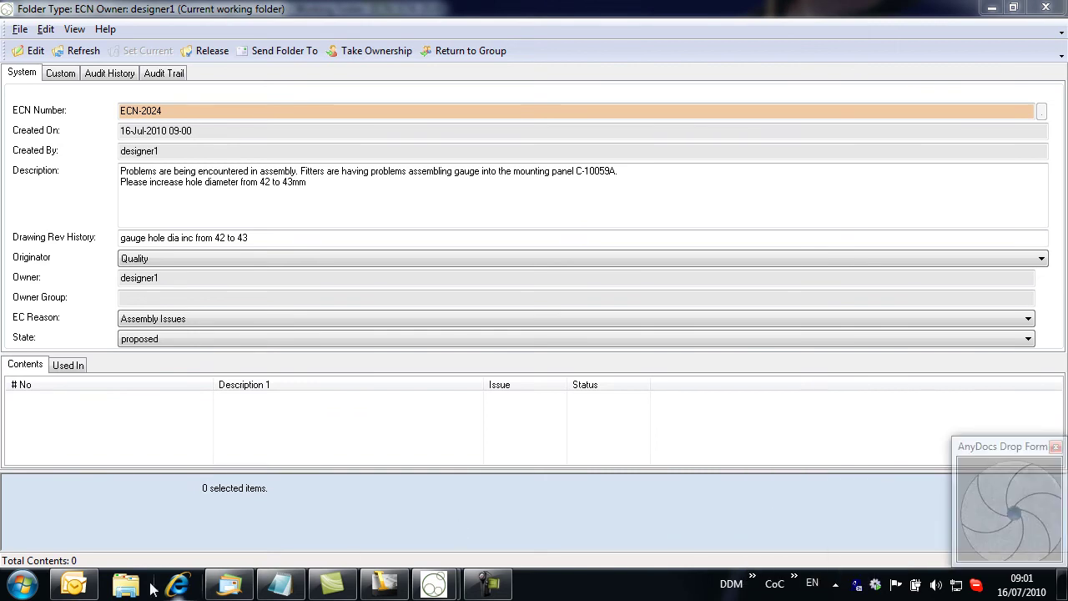
- Switch to Outlook, import the ECR-5086 email into the ECN through the AnyDocs drop form, and check the stored copy from the ECN contents
click(74, 584)
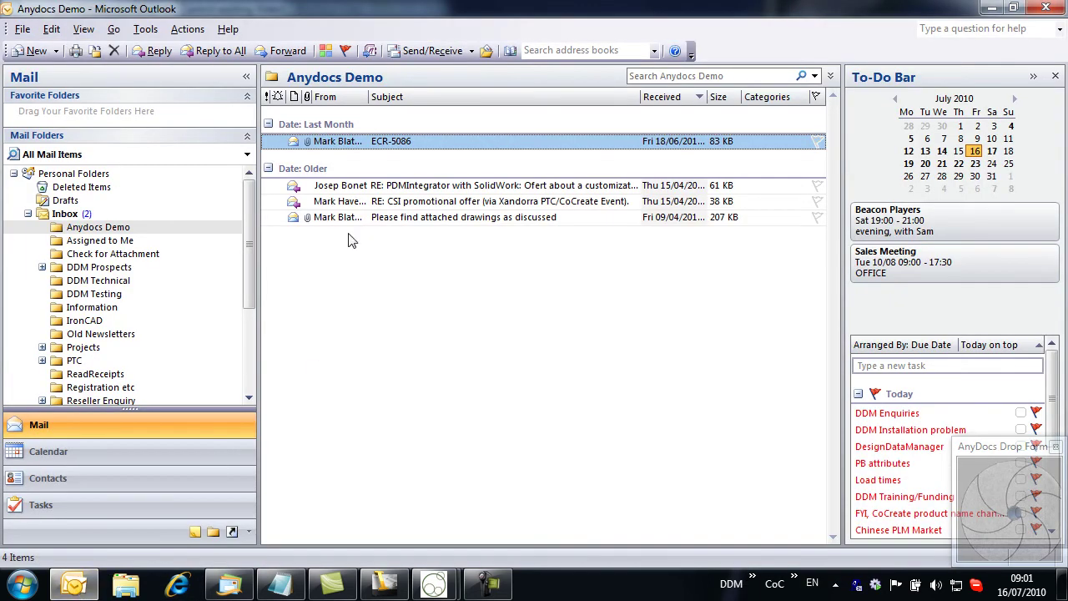
drag(337, 147, 1002, 504)
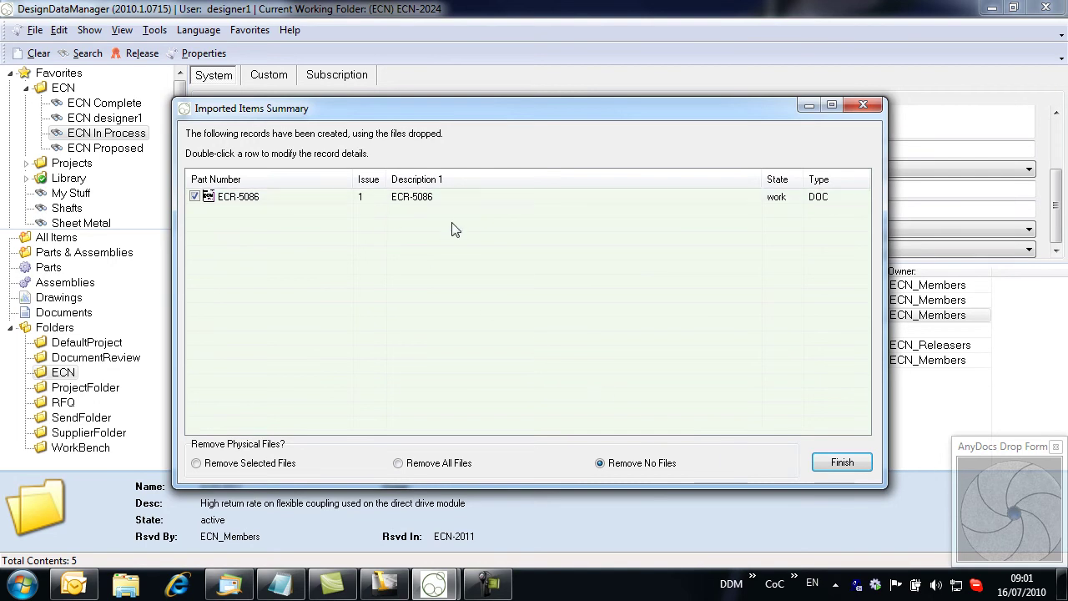
click(855, 466)
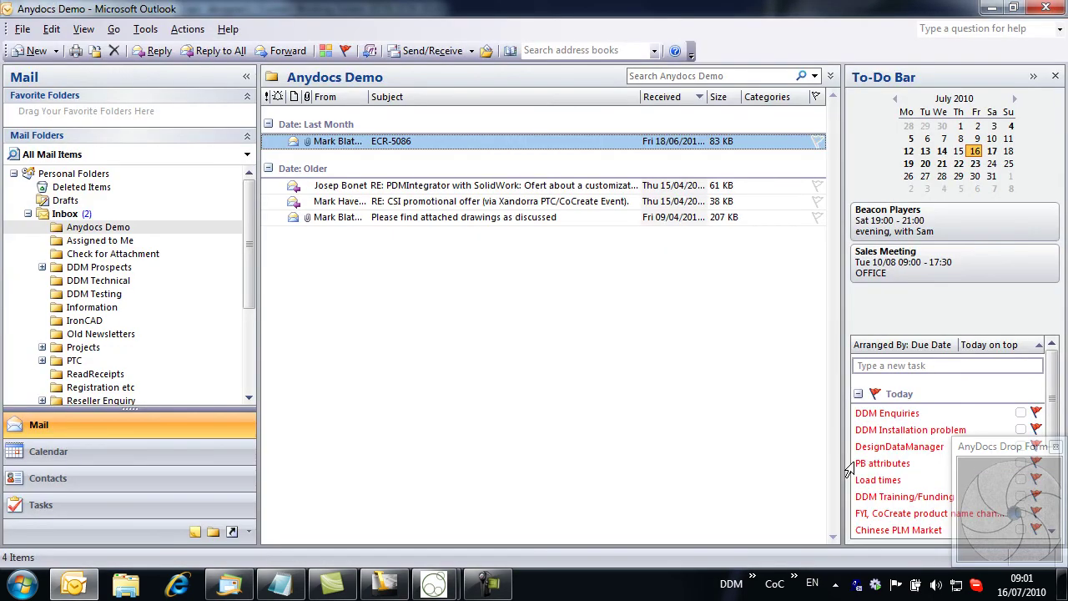
click(991, 8)
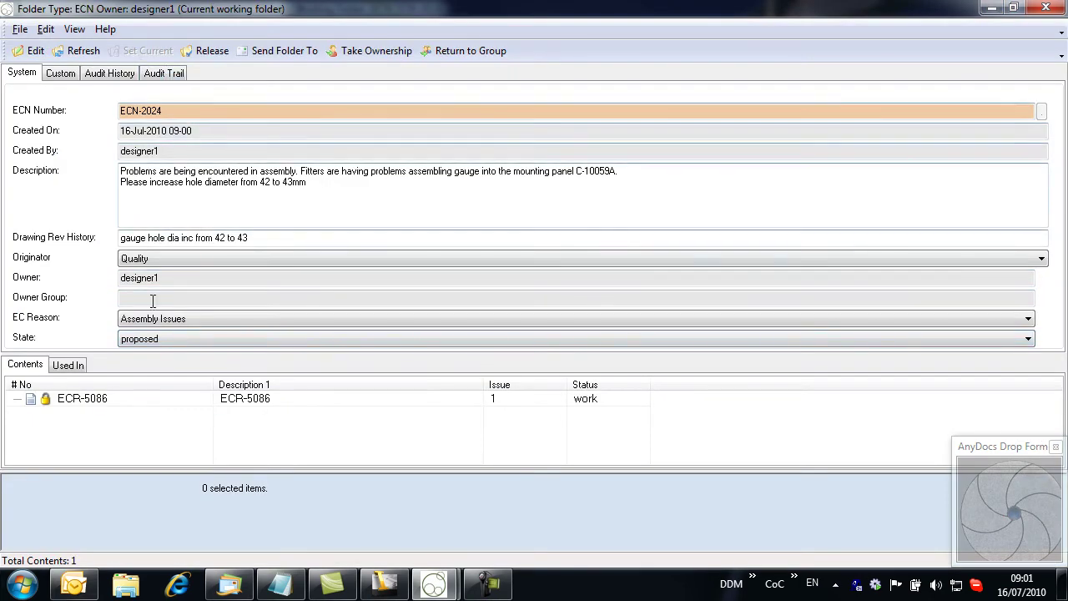
click(95, 404)
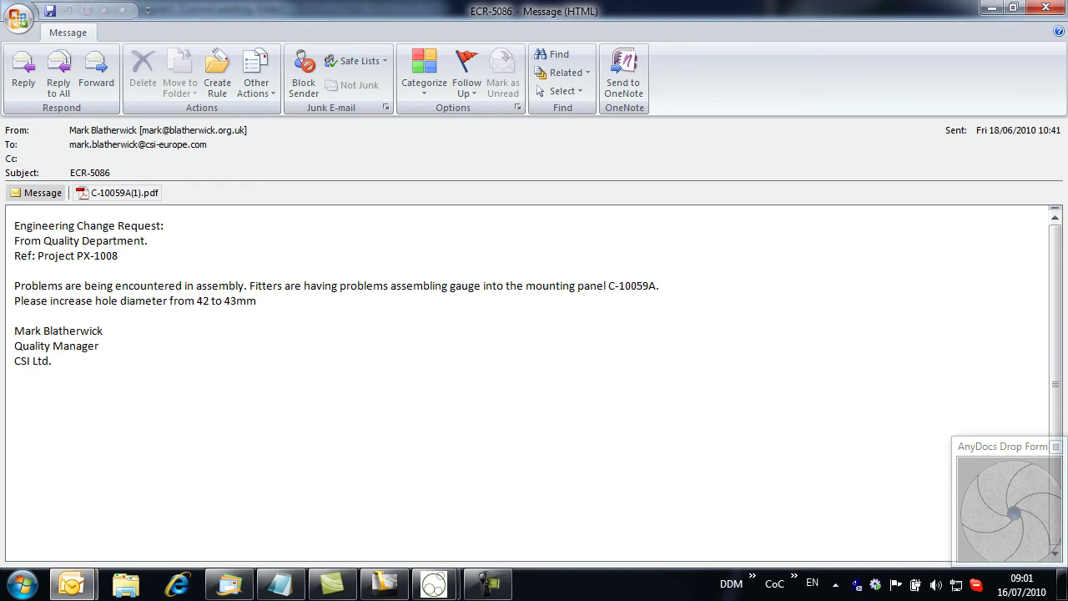
click(1045, 7)
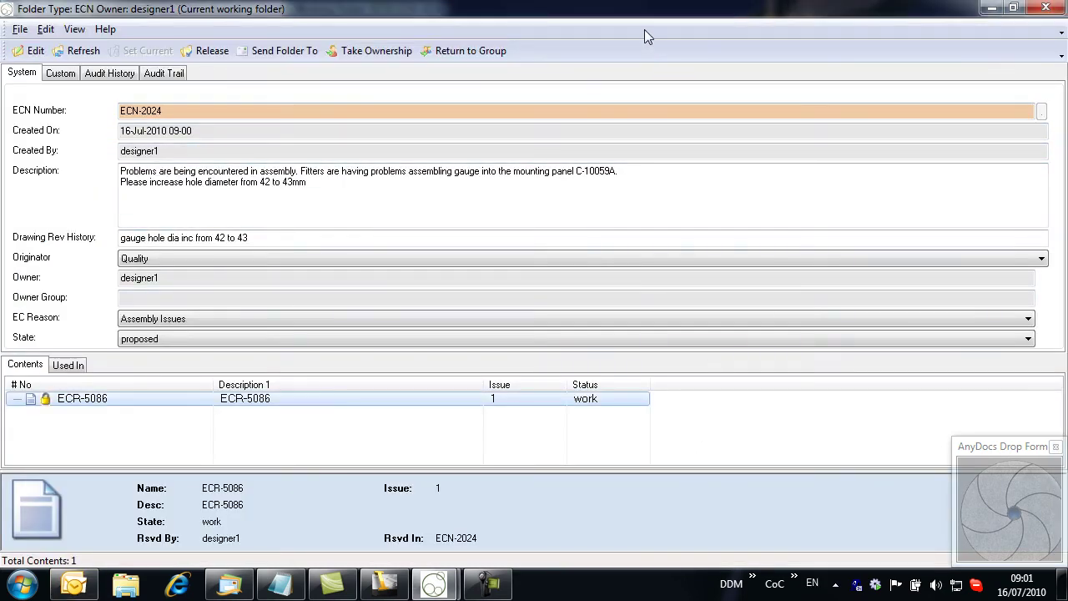
- Arrange the ECN folder window and the main DesignDataManager window side by side
key(super+Down)
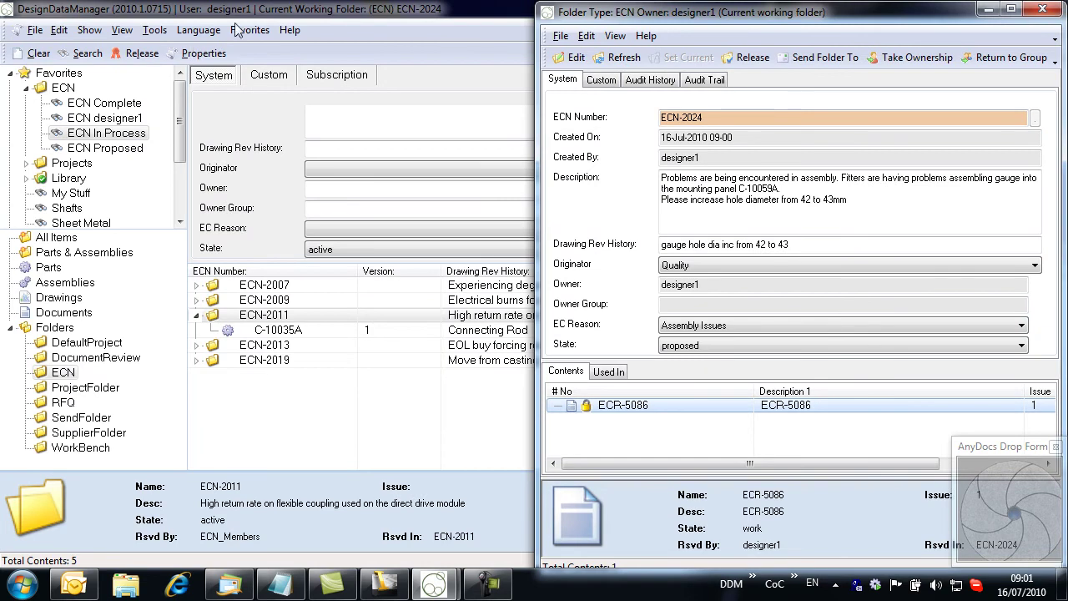
click(288, 8)
double_click(287, 9)
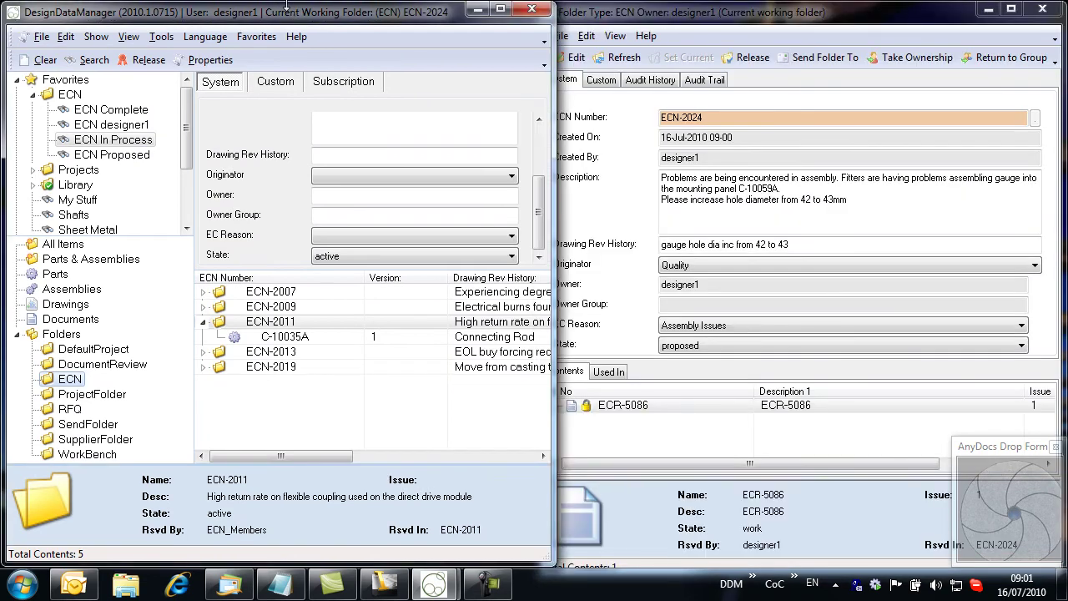
- Search project PX1008 for its drawings and select the C-10059A mounting plate drawing
click(33, 95)
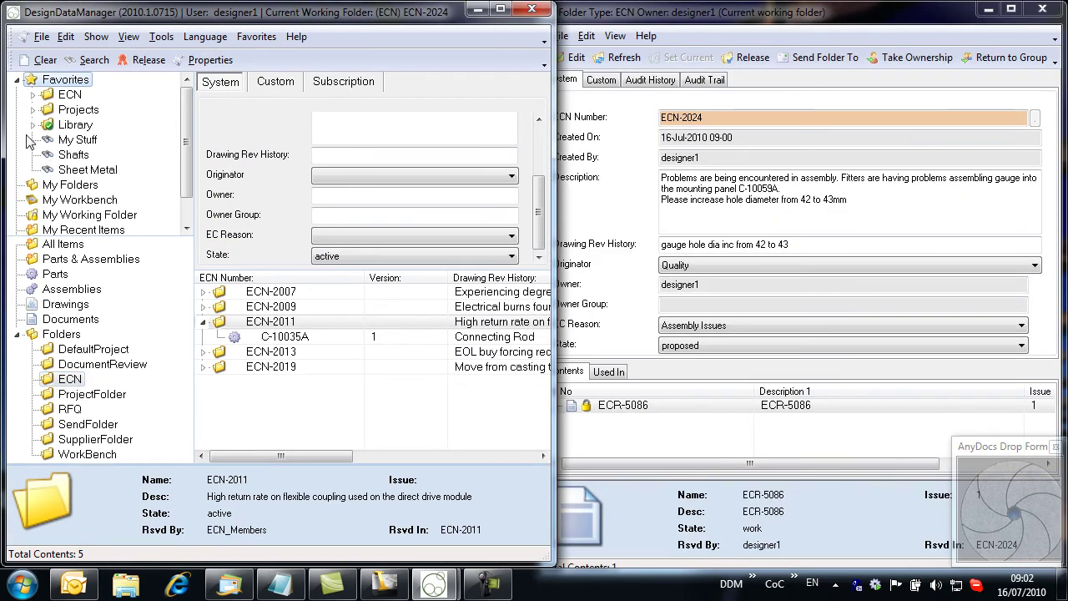
click(33, 110)
click(90, 199)
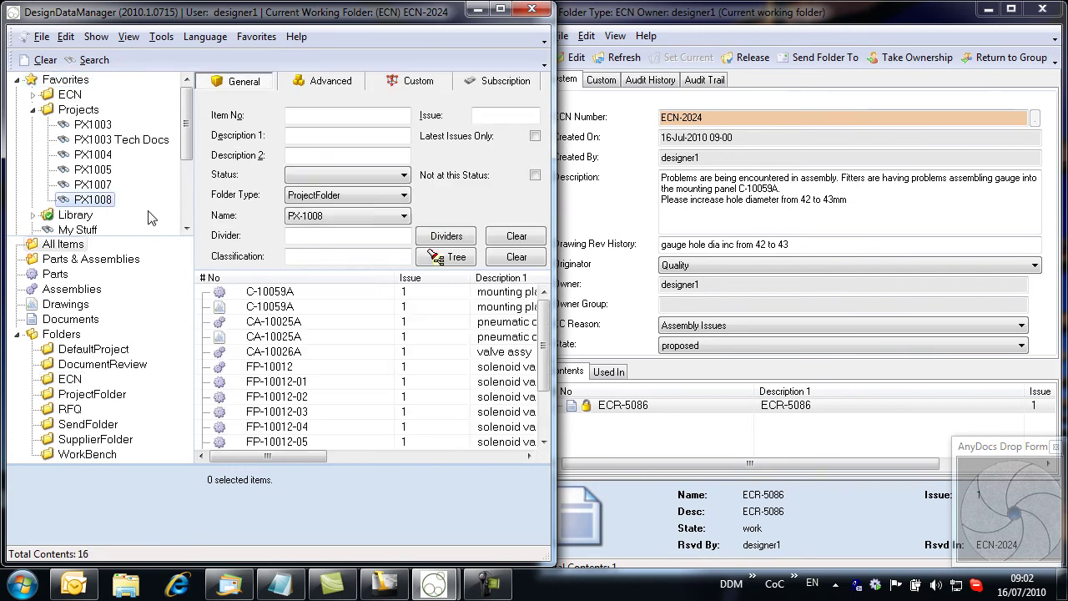
click(65, 305)
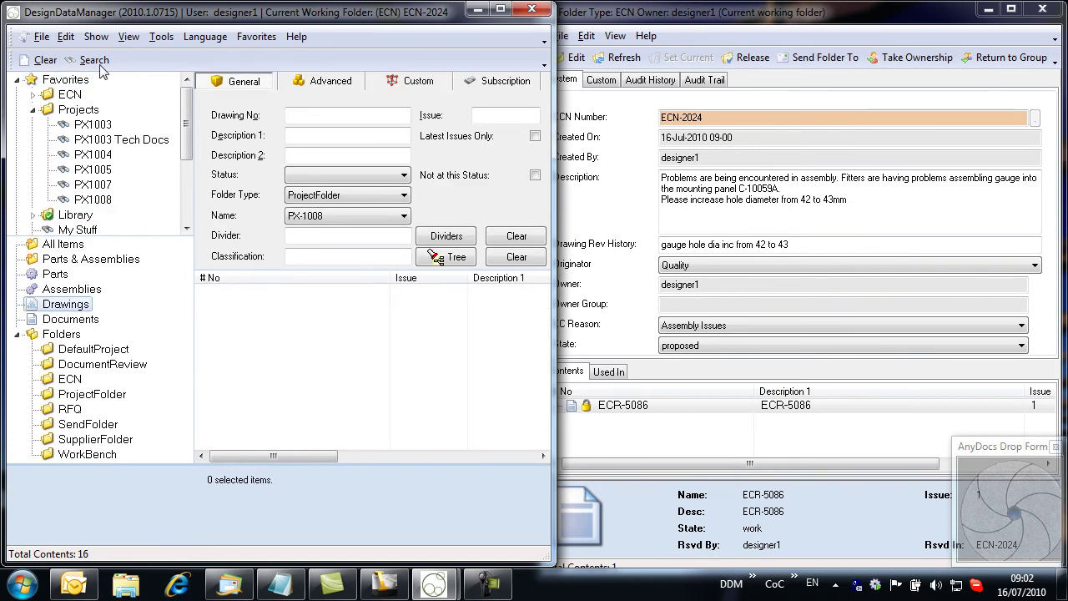
click(270, 293)
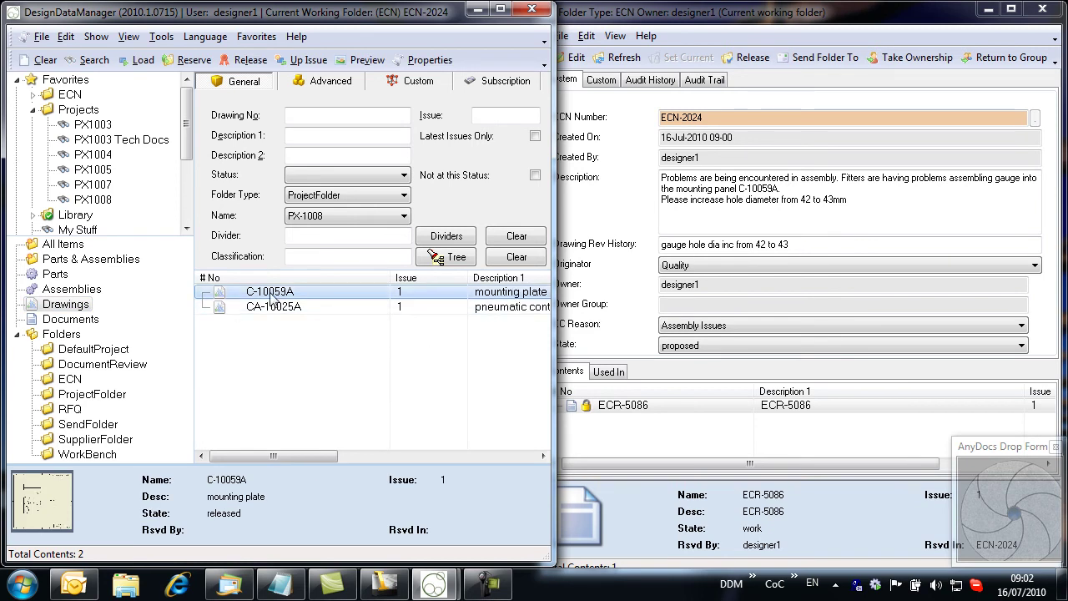
- Add drawing C-10059A to the ECN-2024 contents without referencing its required components, and maximize the ECN window
drag(271, 293, 558, 408)
drag(664, 441, 664, 439)
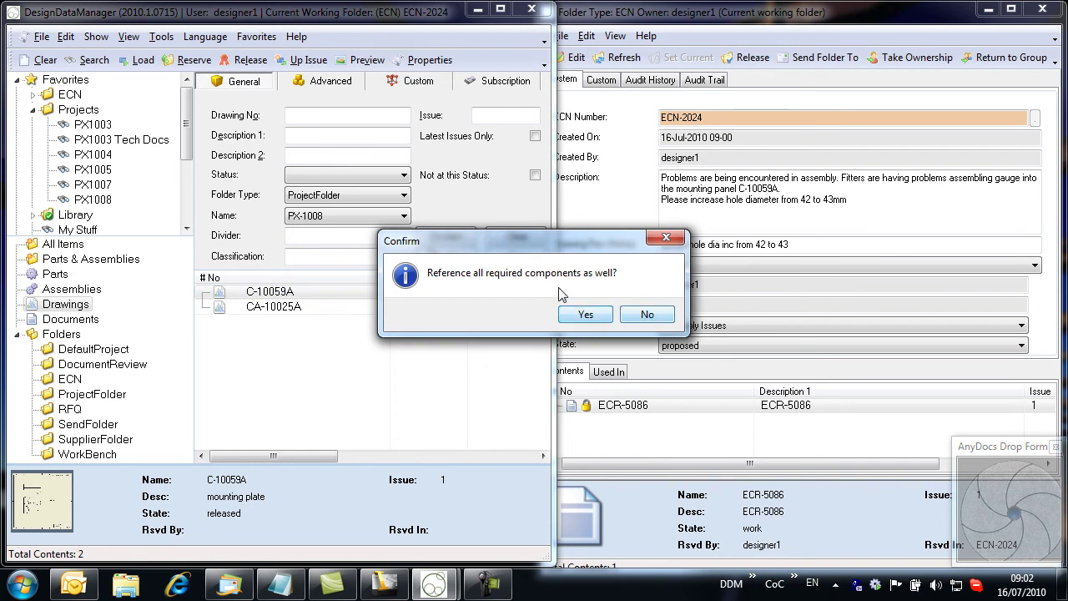
click(644, 315)
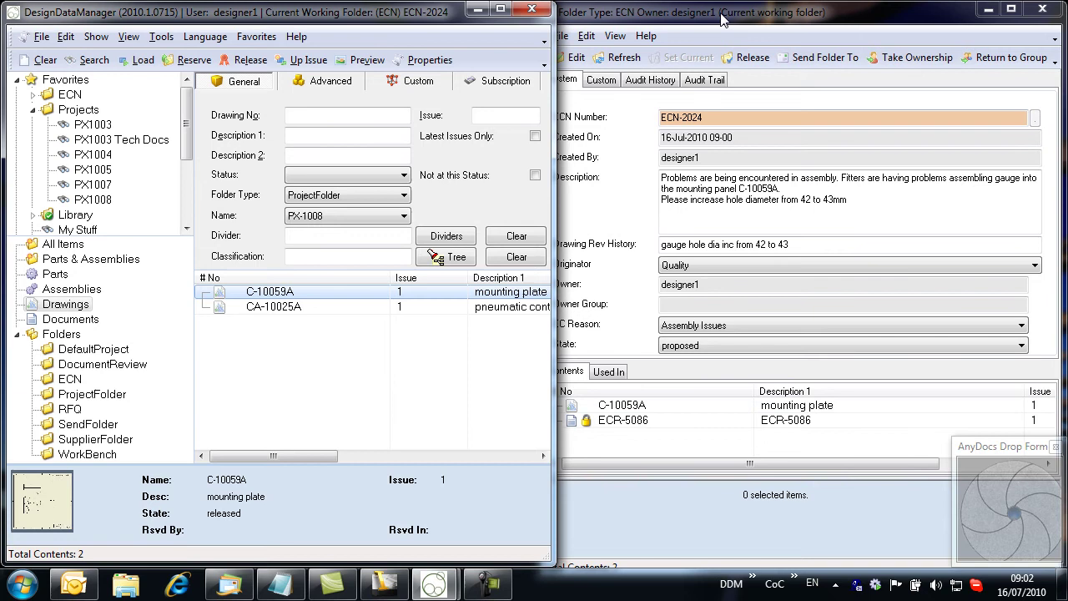
drag(722, 19, 206, 2)
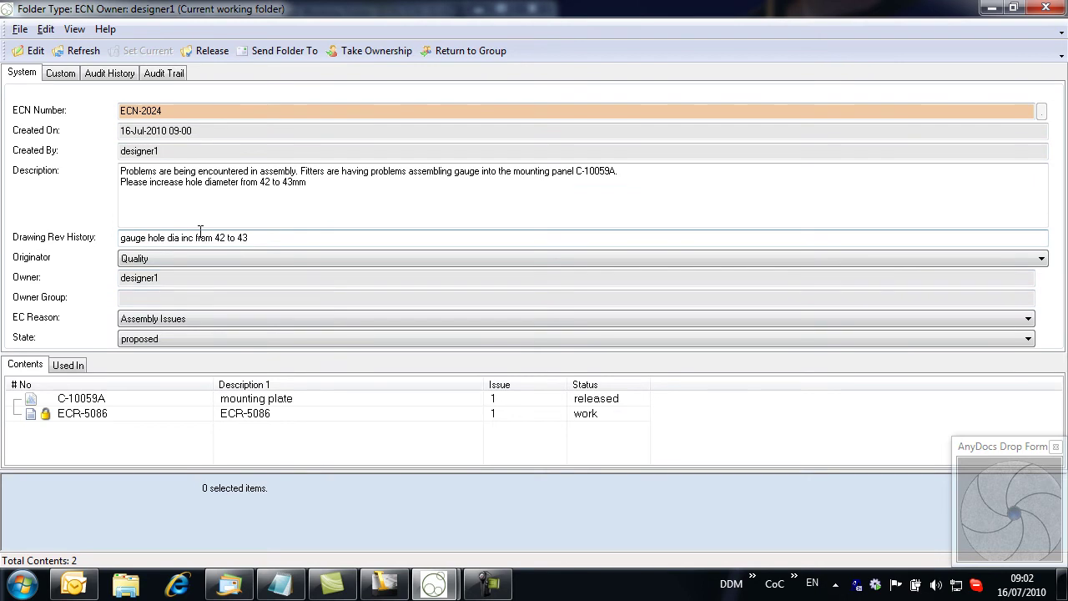
- Send the ECN folder to the ECN Process routing list with the comment "ECN attached to workflow"
click(260, 54)
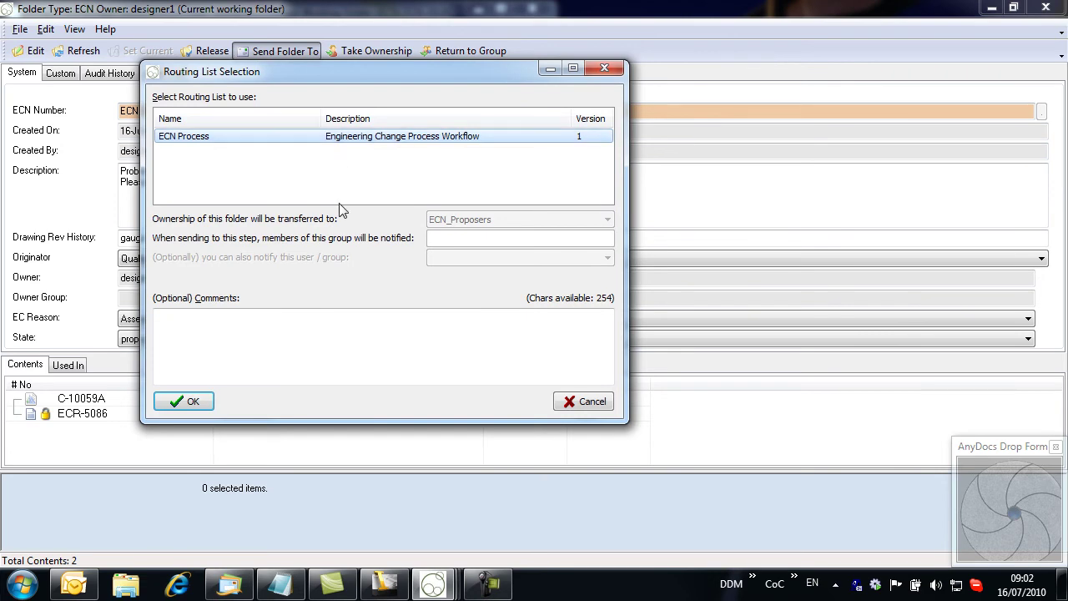
click(330, 337)
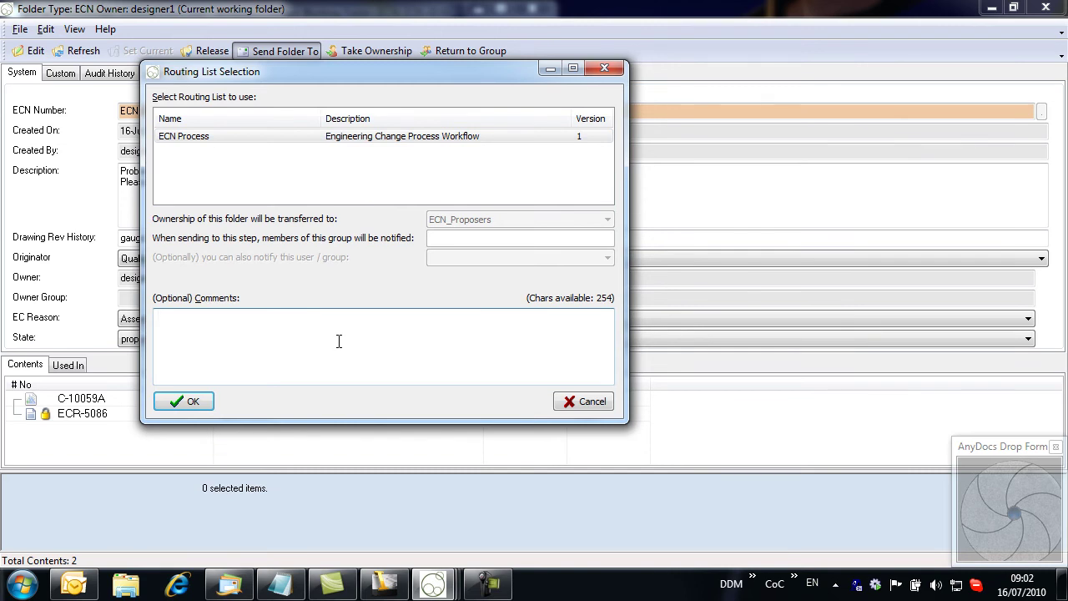
text(attached to workf)
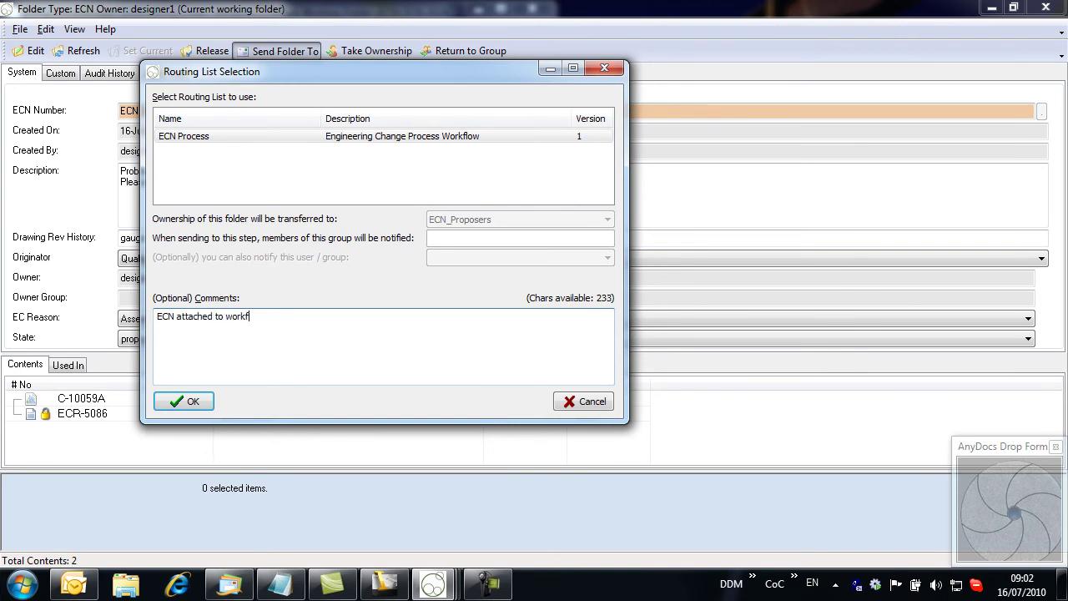
text(low)
click(188, 404)
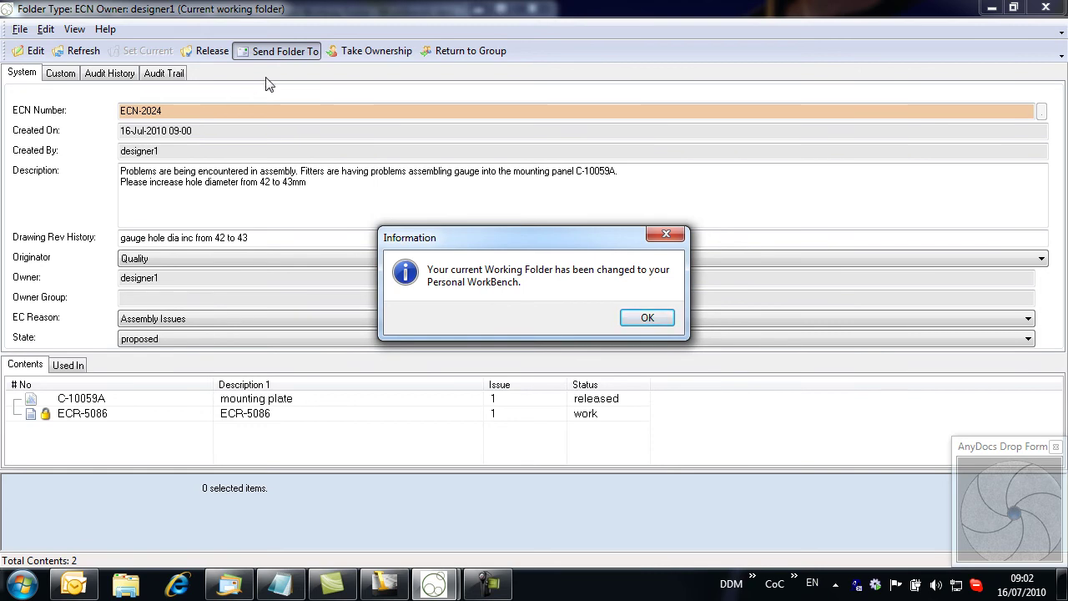
click(647, 317)
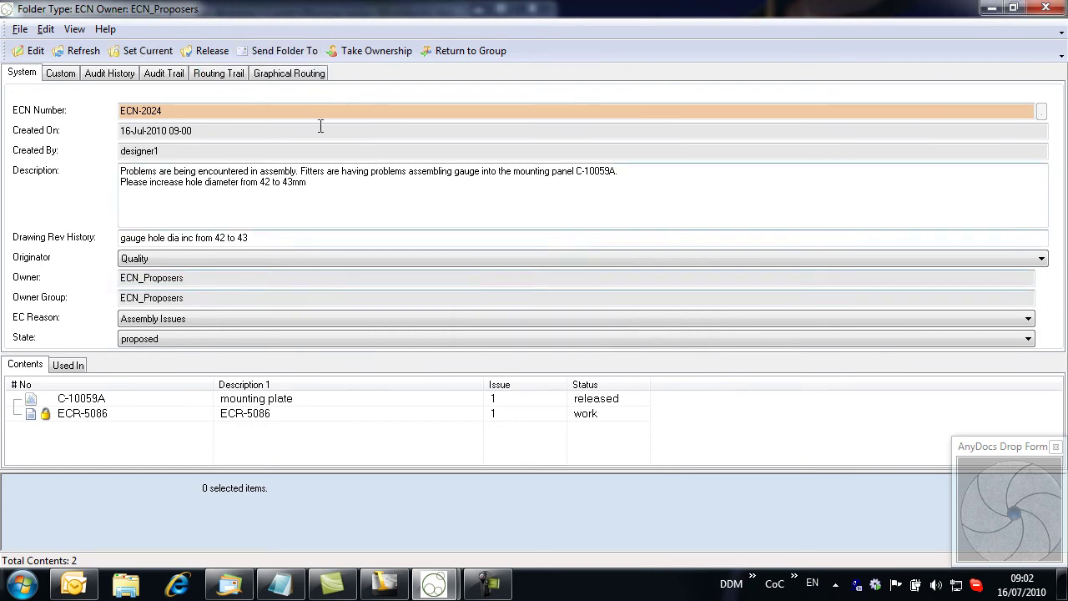
- From the graphical routing, send the ECN to ECN Approval with the comment "Please consider assoc Eng change request. Assembly problems costing time."
click(287, 75)
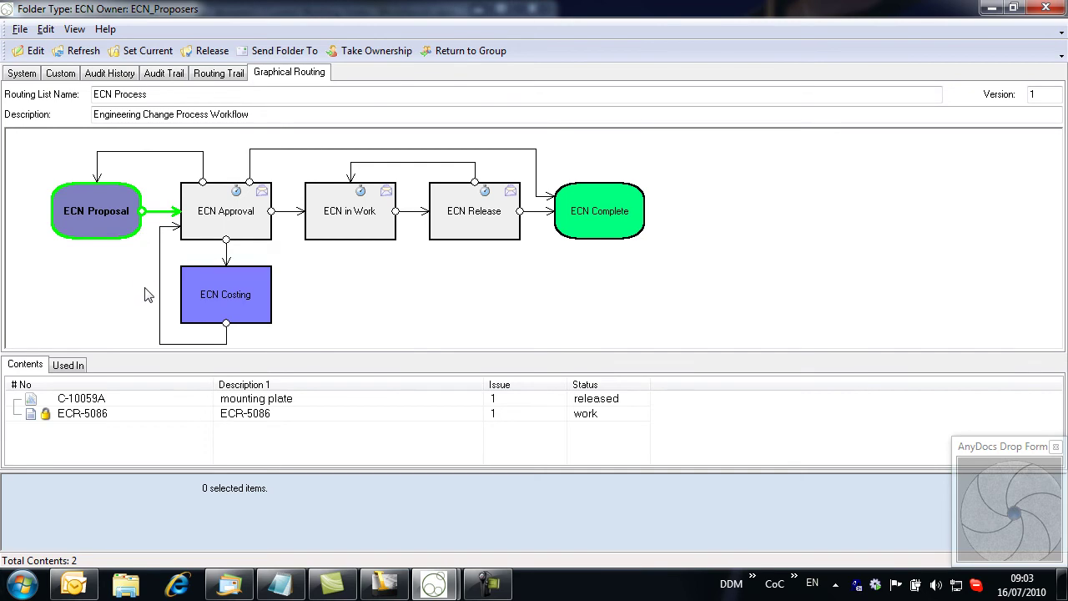
click(237, 215)
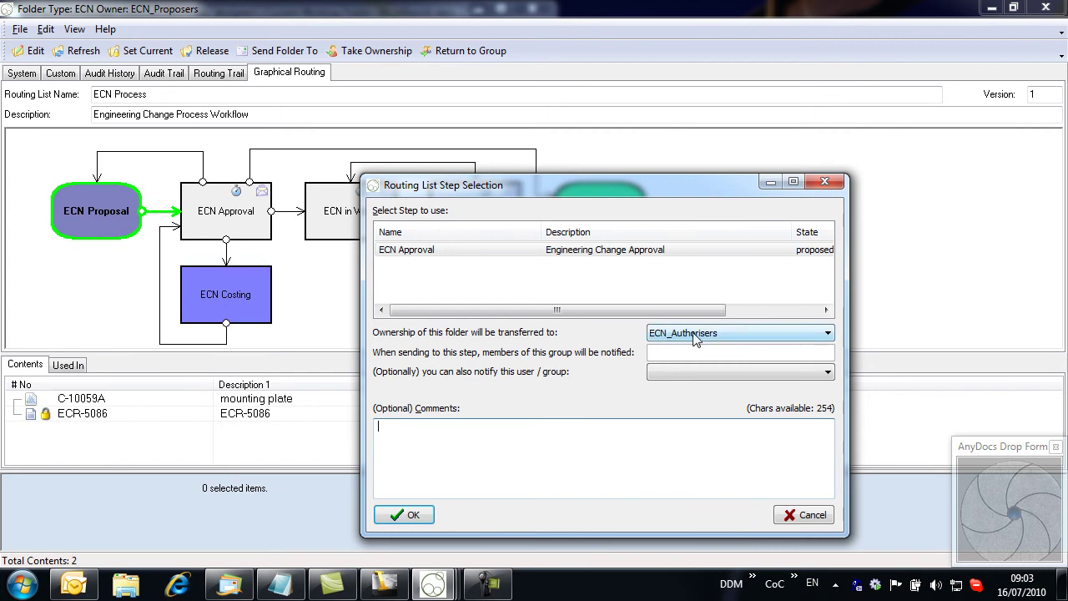
text(Please consider assoc Eng change request. Assembly problems costing time.)
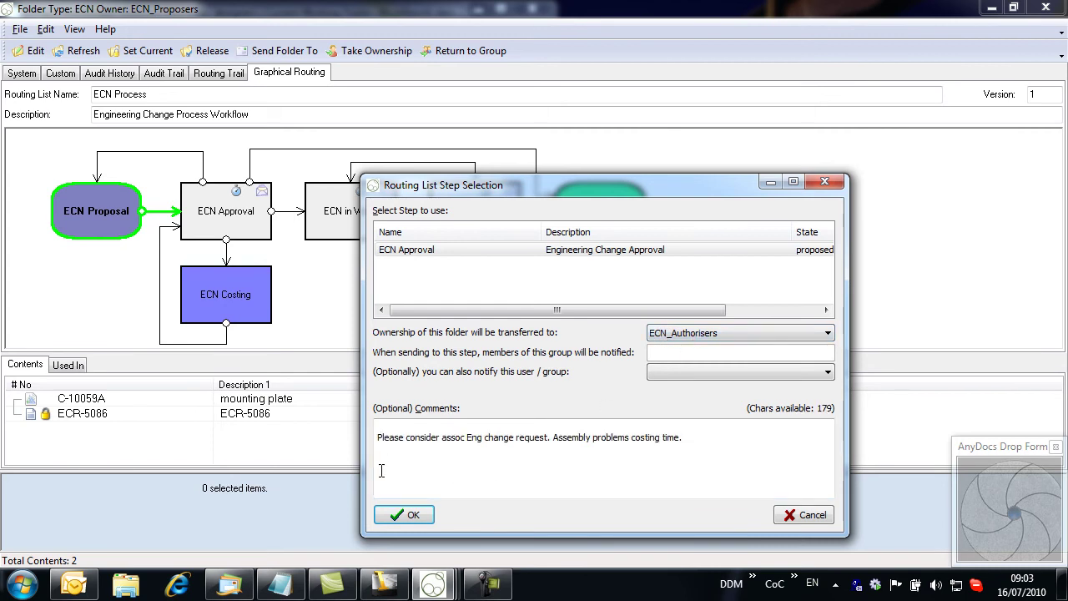
key(BackSpace)
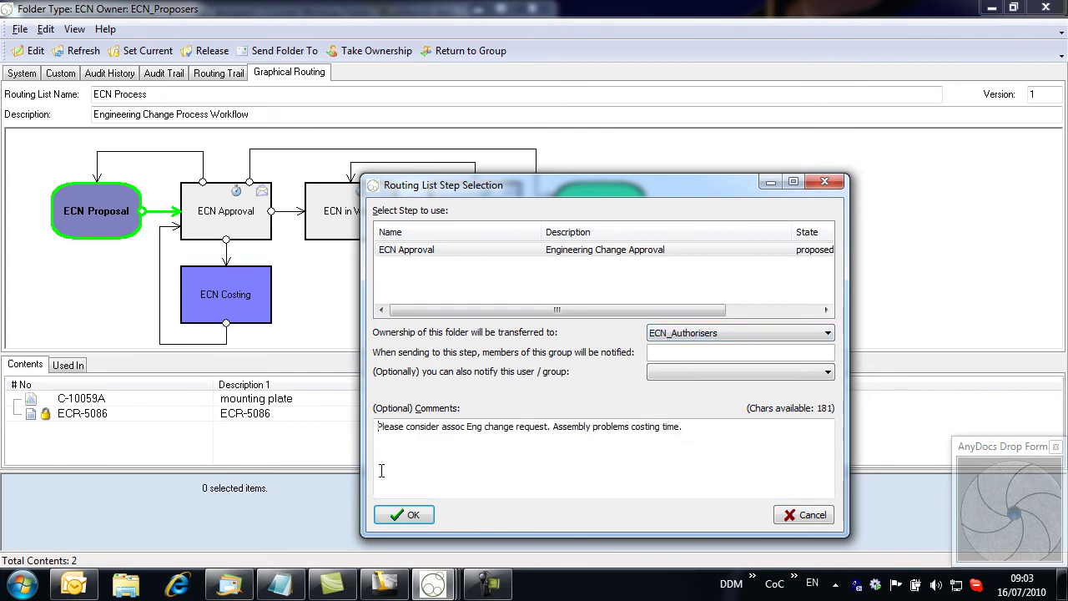
click(411, 514)
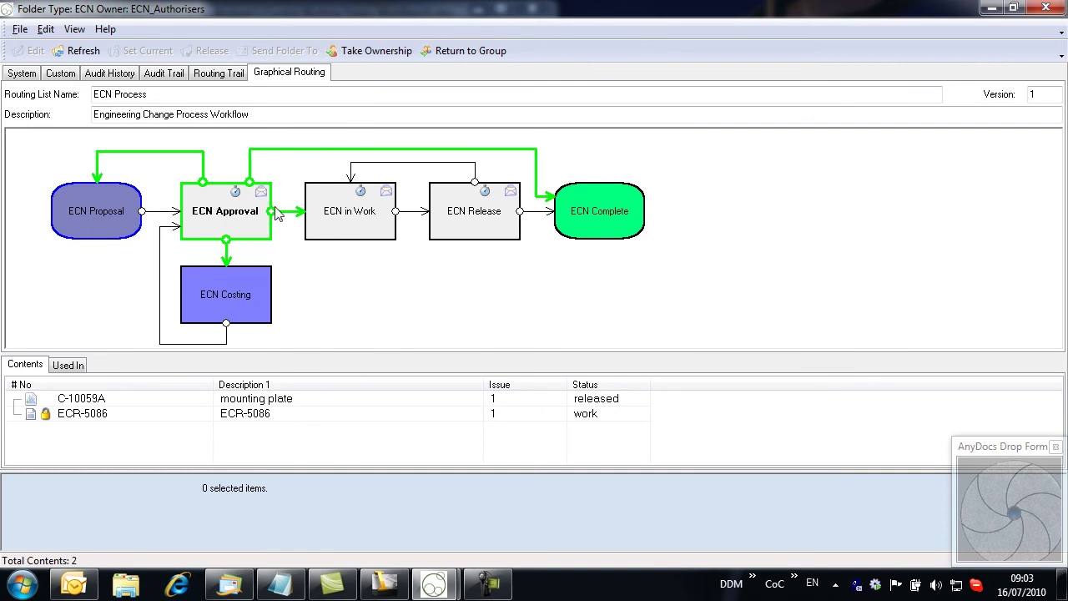
- Switch to Windows Live Mail and read the ECN-2024 ownership transfer notification and audit trail in the engineering_mgr inbox
click(25, 74)
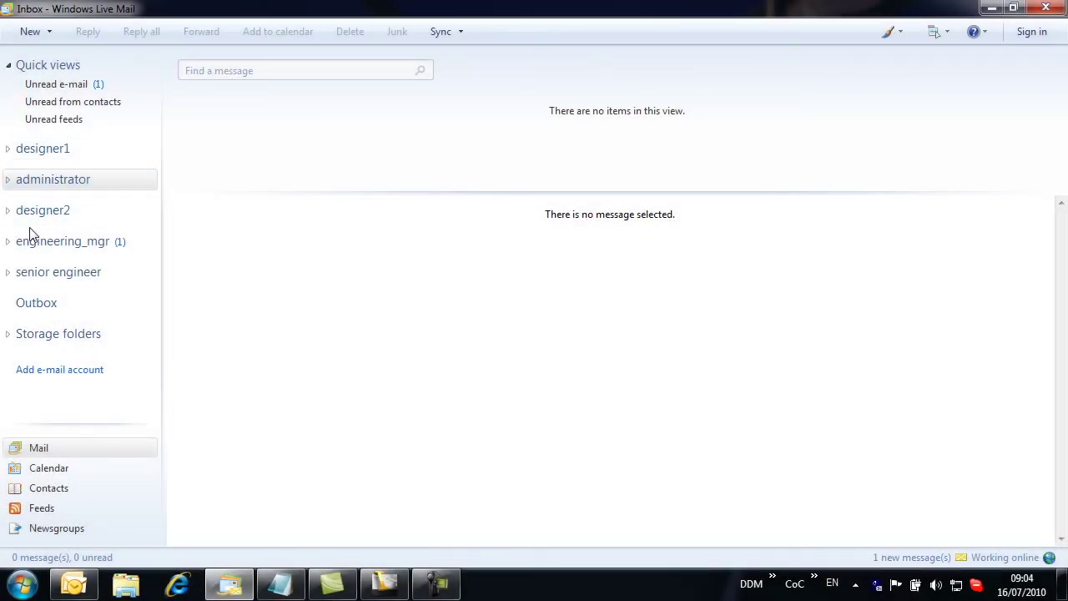
click(8, 242)
click(37, 261)
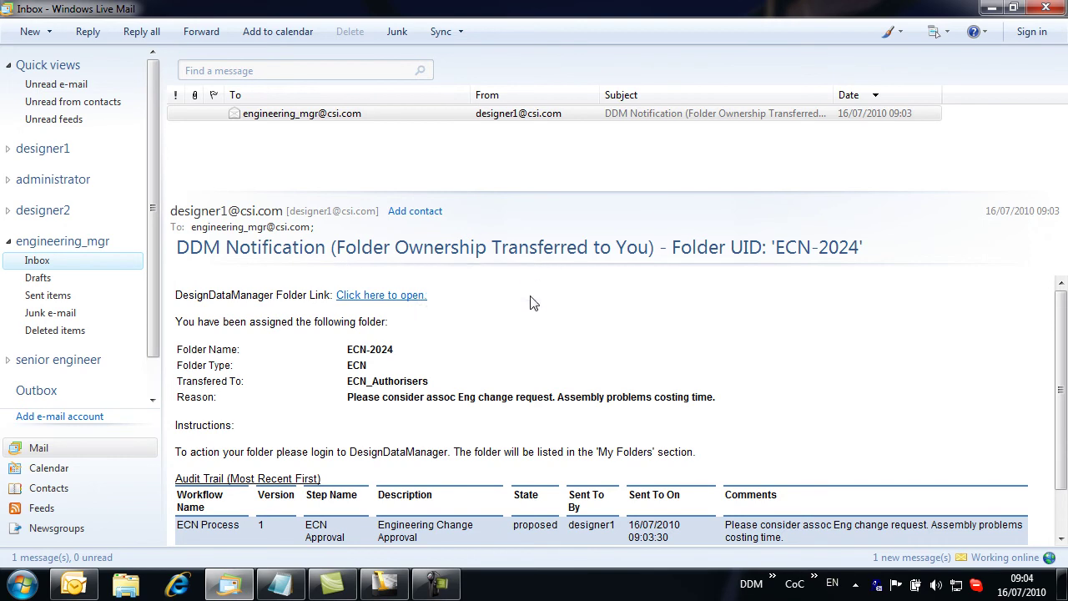
drag(1064, 324, 1064, 357)
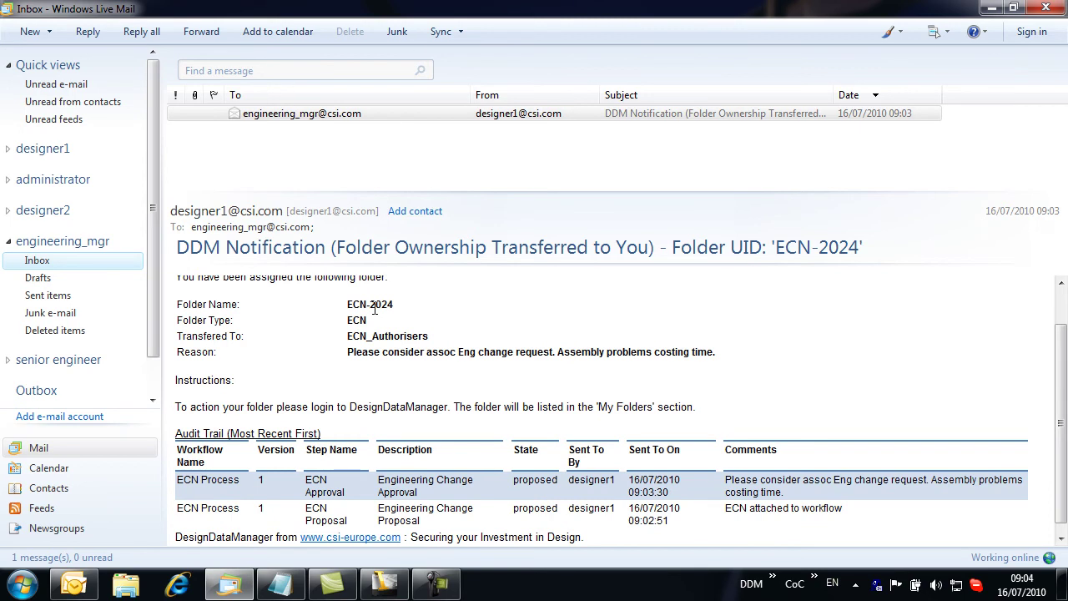
- Start DDM Office and log in to DesignDataManager as engineering_mgr
click(23, 584)
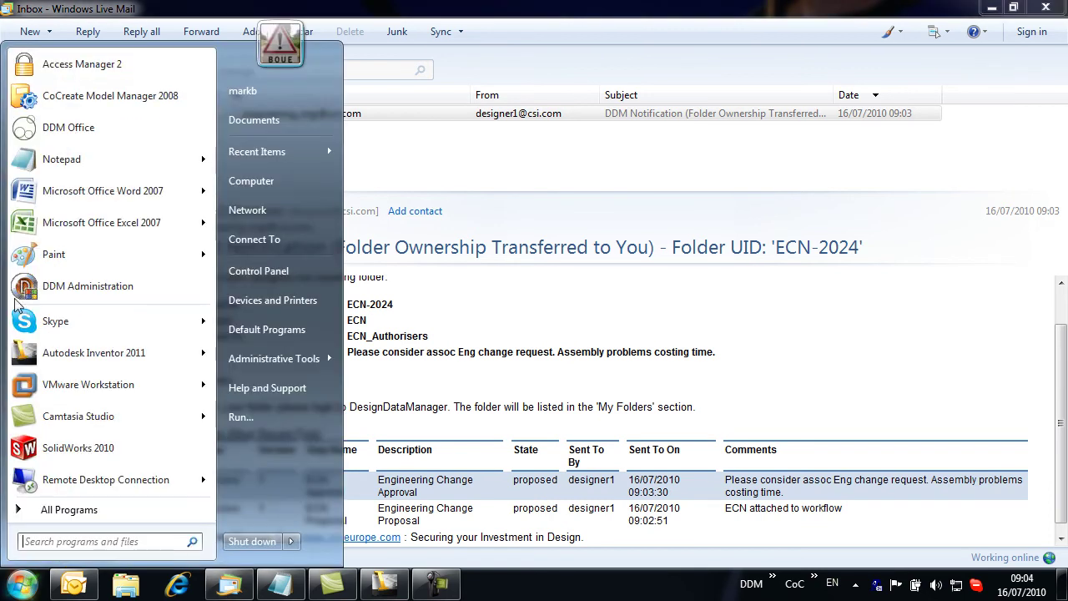
click(63, 131)
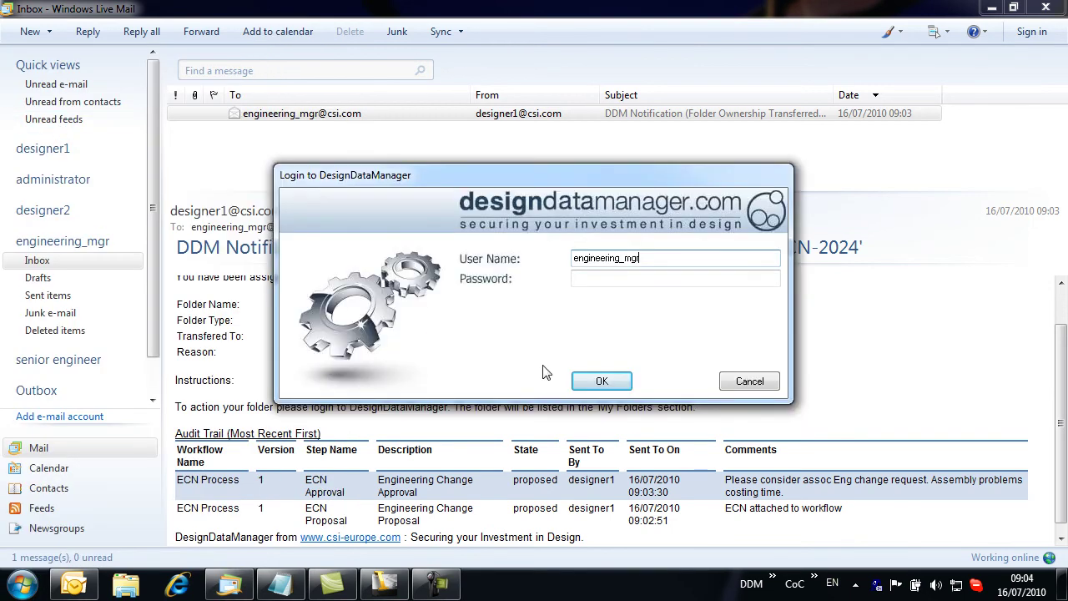
click(606, 380)
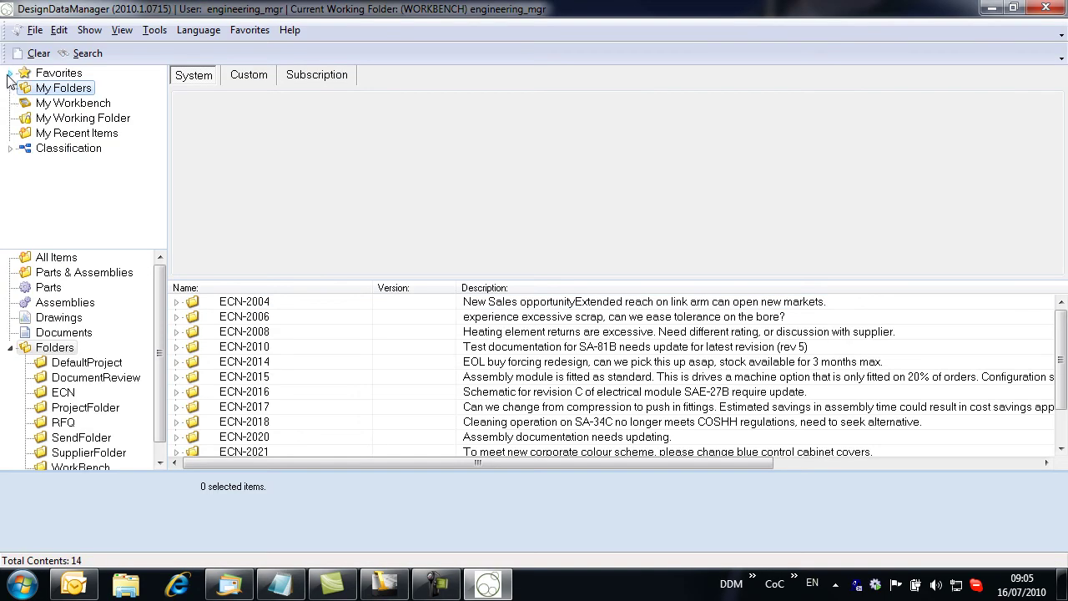
- Run the favorite search for ECNs waiting approval, expand ECN-2024 to review its contents, and open the ECN folder
click(10, 74)
click(26, 88)
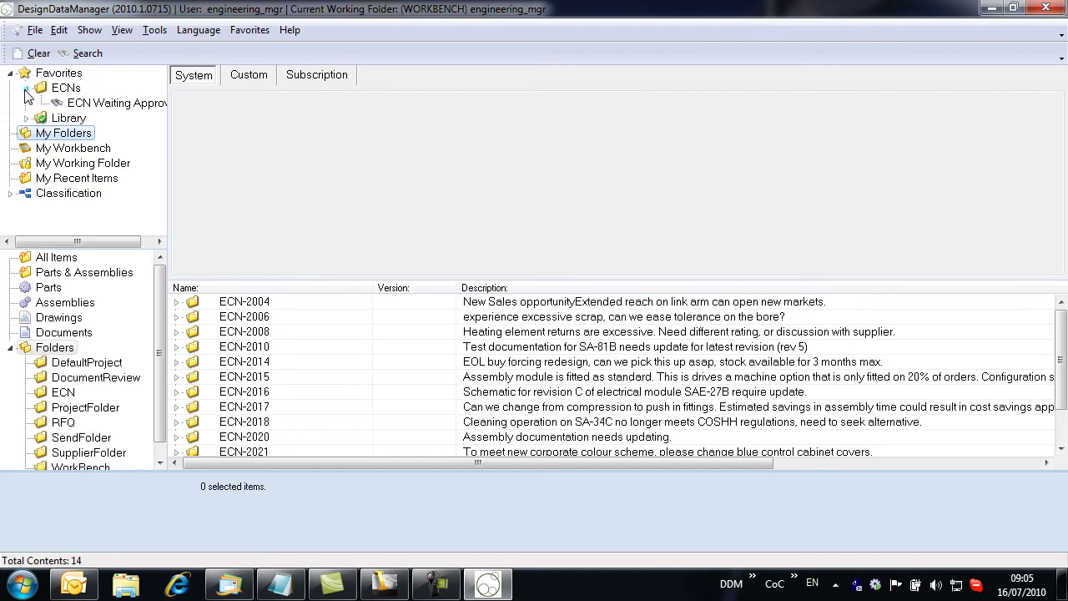
click(100, 103)
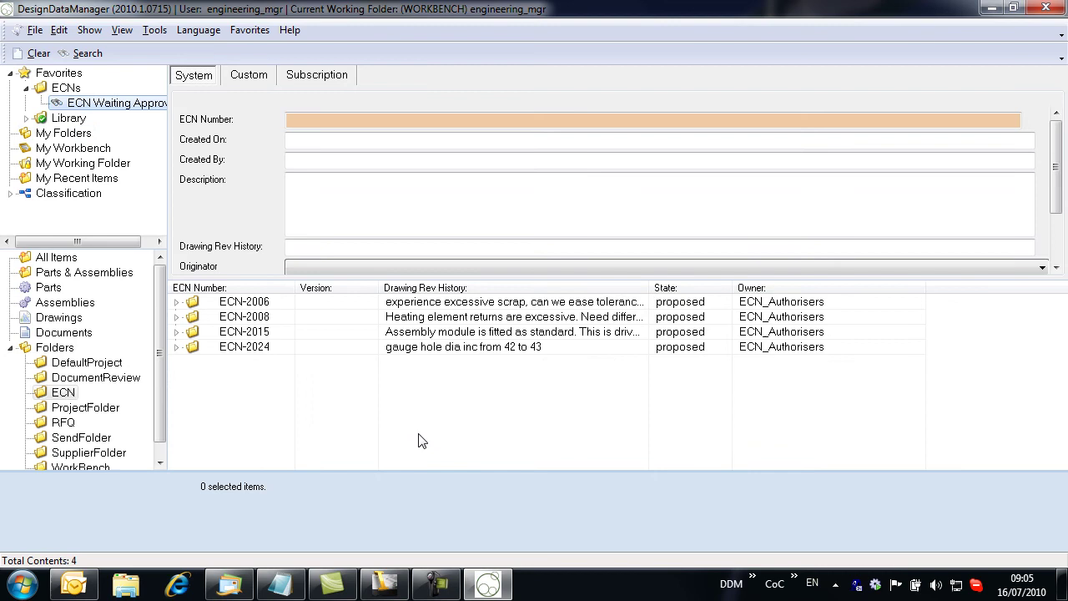
click(175, 347)
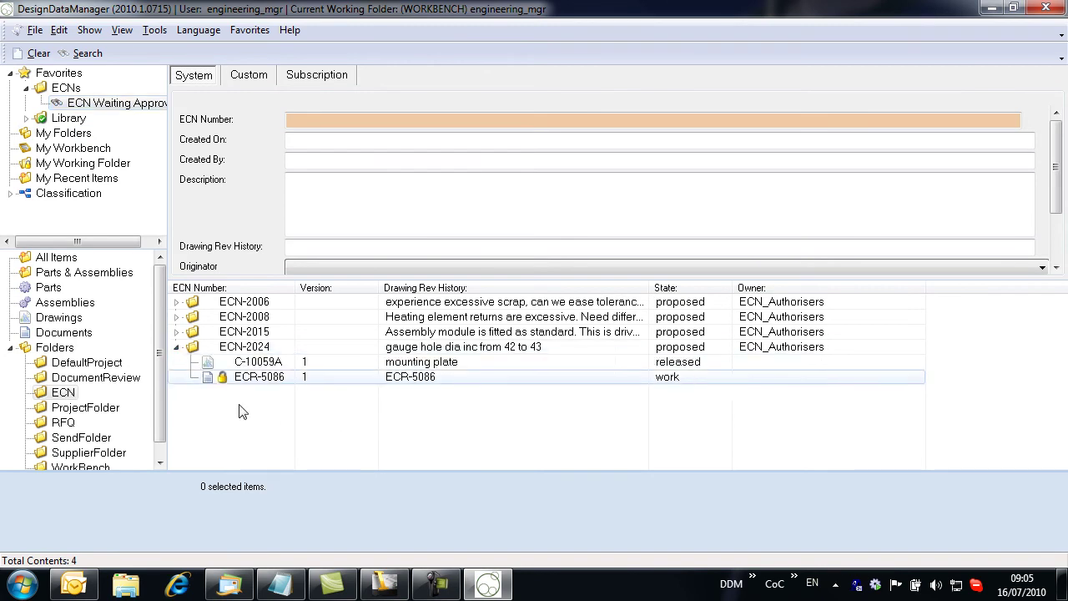
click(256, 350)
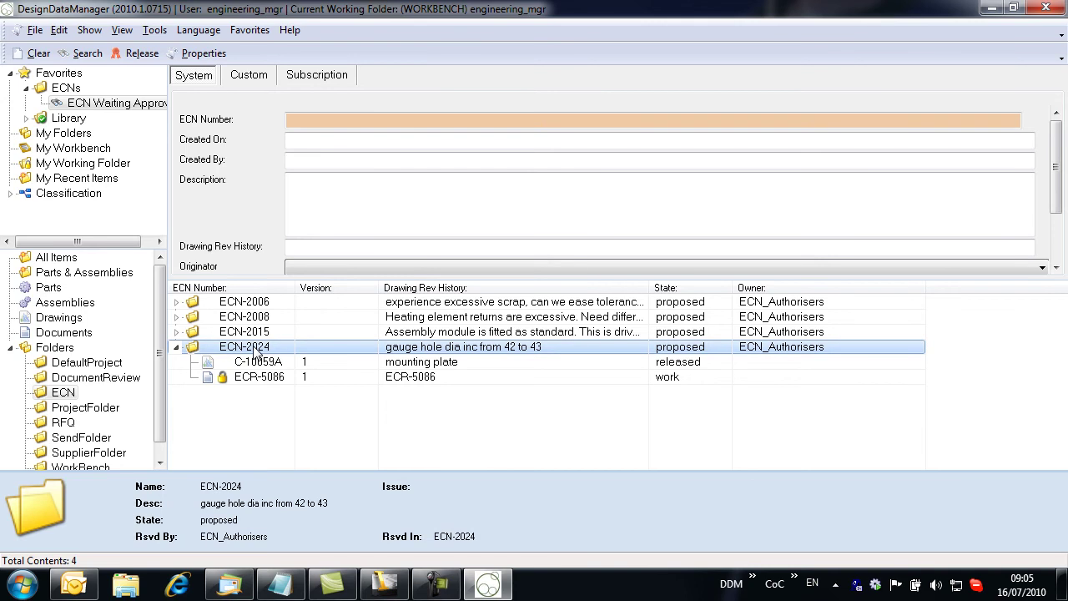
double_click(255, 349)
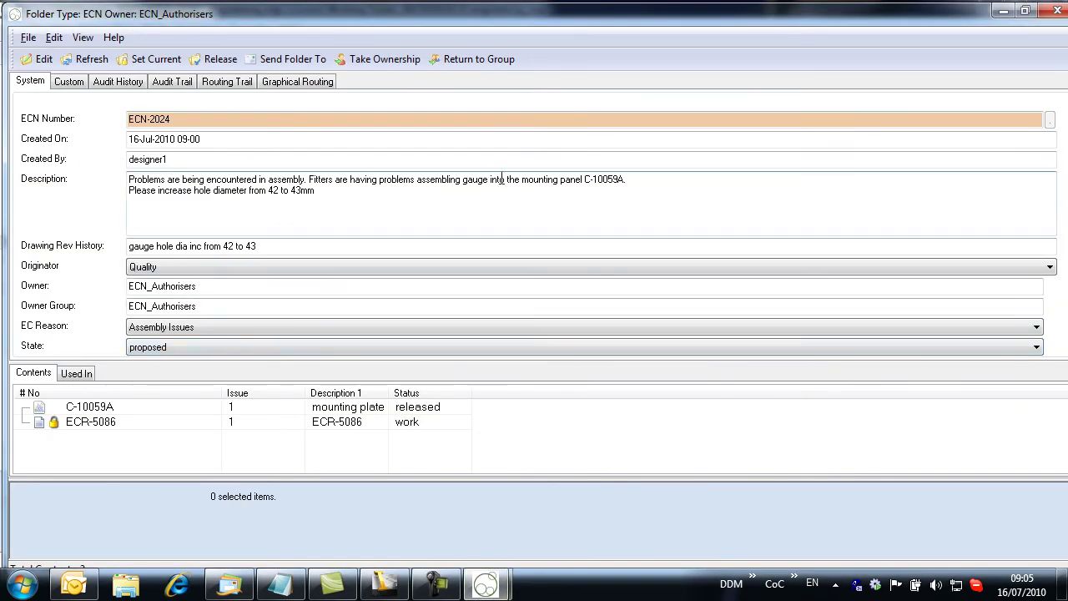
- View the PDF of drawing C-10059A from the ECN contents and close it
click(92, 408)
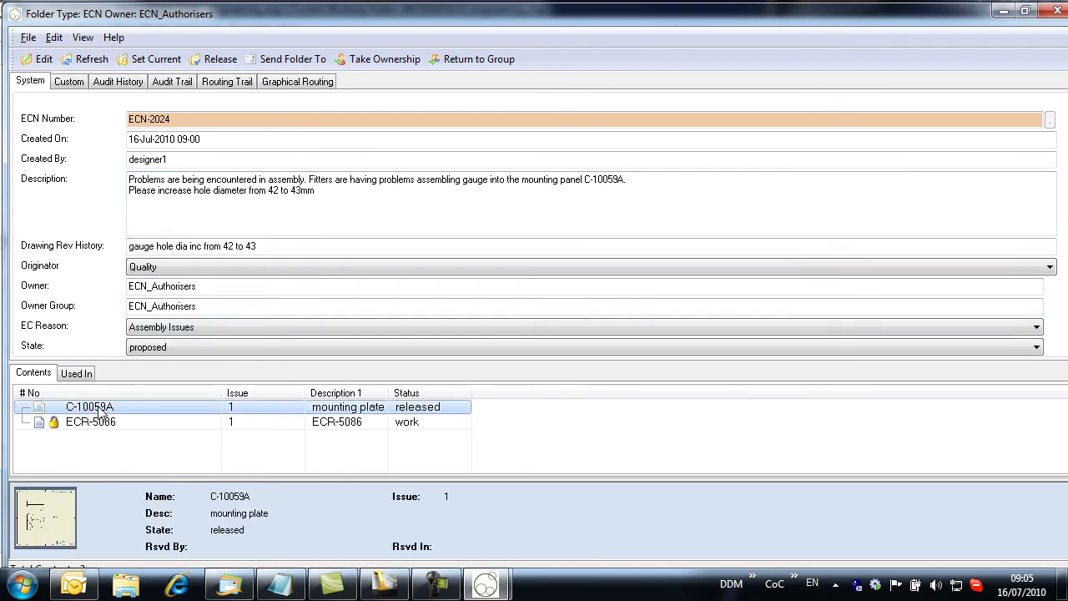
double_click(52, 524)
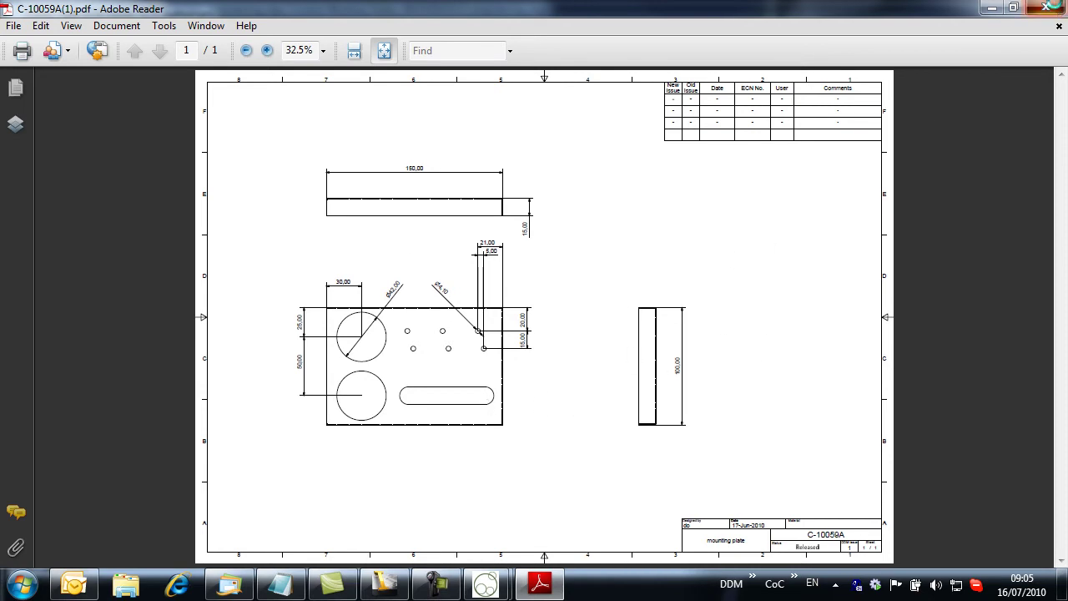
click(1058, 8)
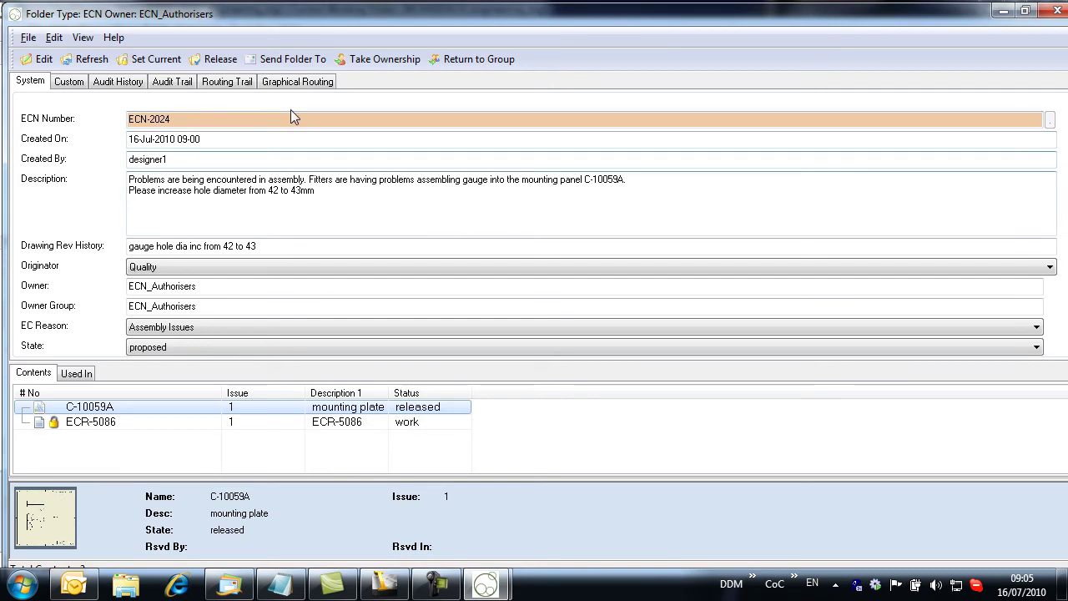
- From the graphical routing, send the ECN to ECN in Work with ownership to designer1 and the comment "Changes approved, please begin asap."
click(294, 82)
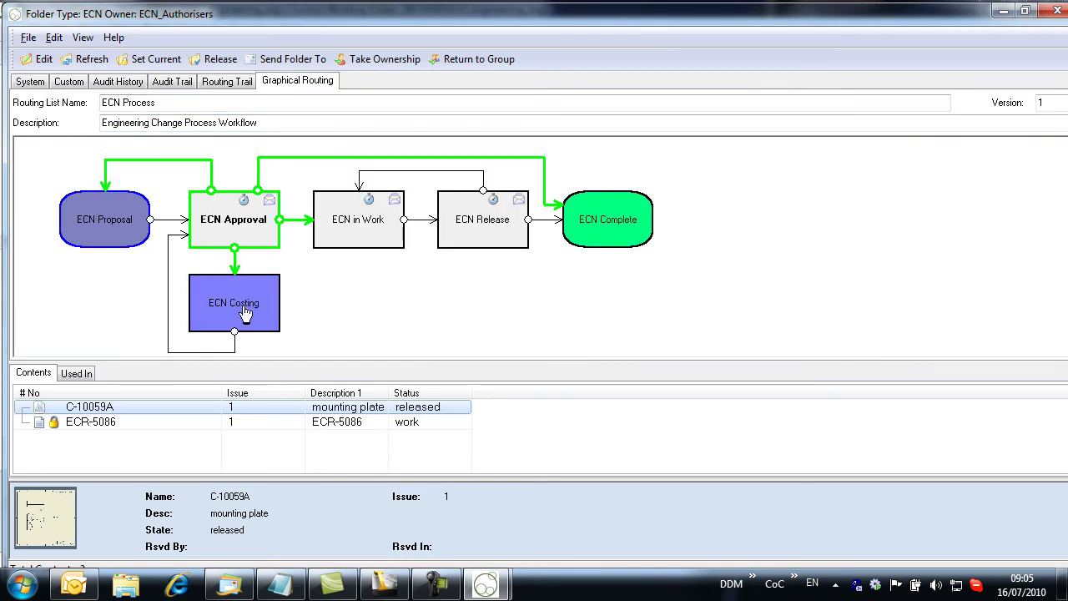
double_click(367, 222)
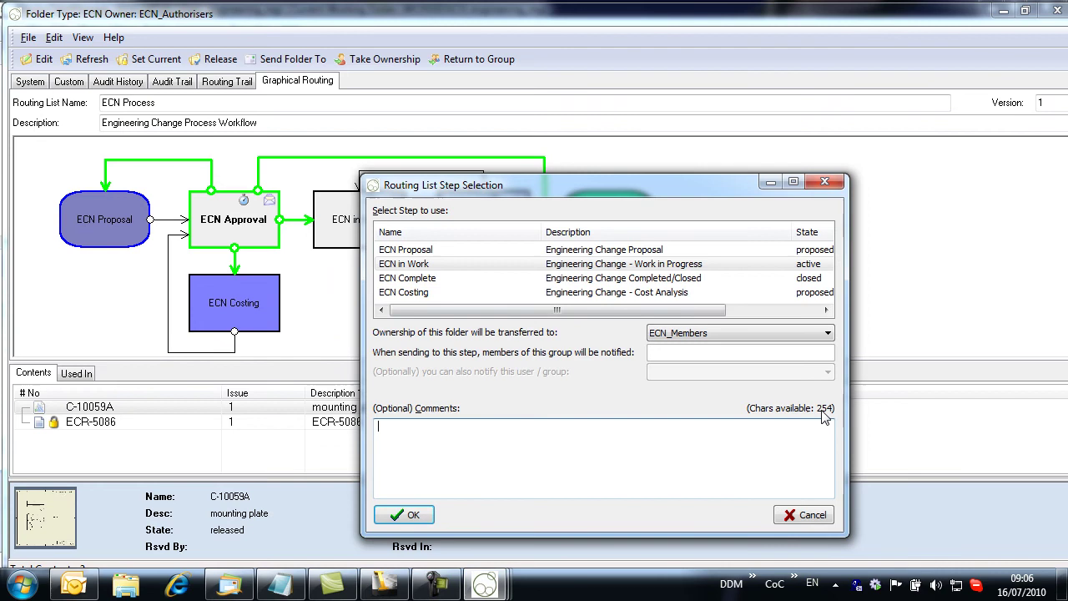
click(828, 334)
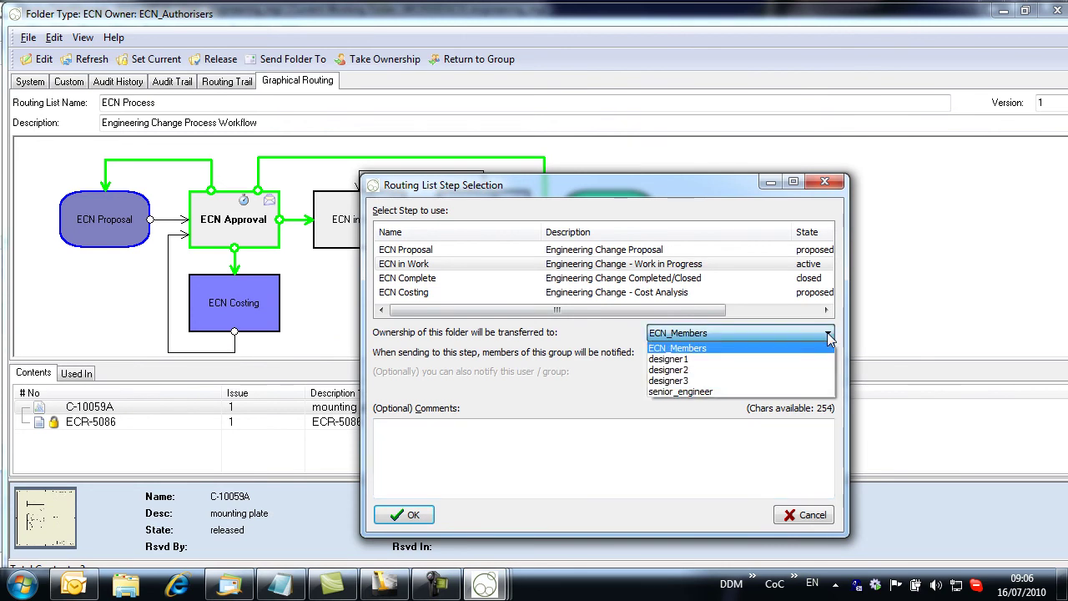
click(769, 362)
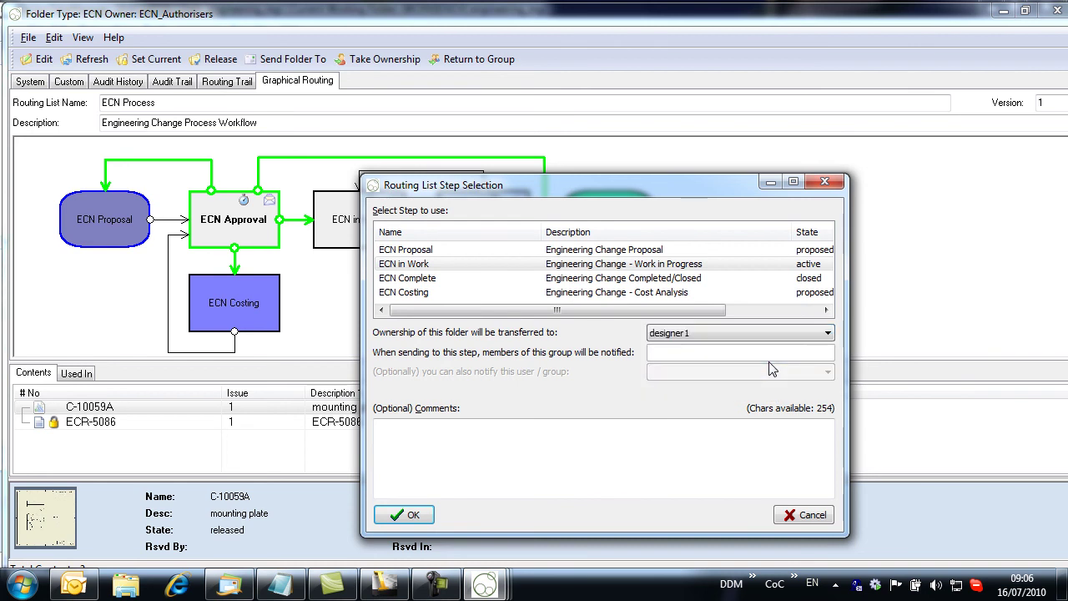
click(404, 438)
text(Changes approved, please begin asap.)
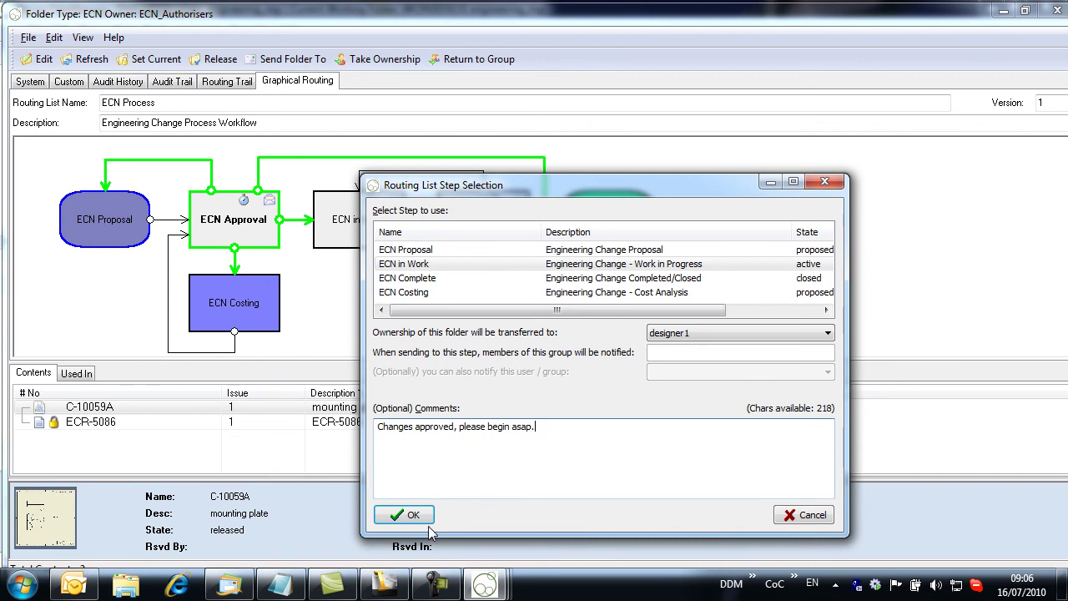
click(405, 514)
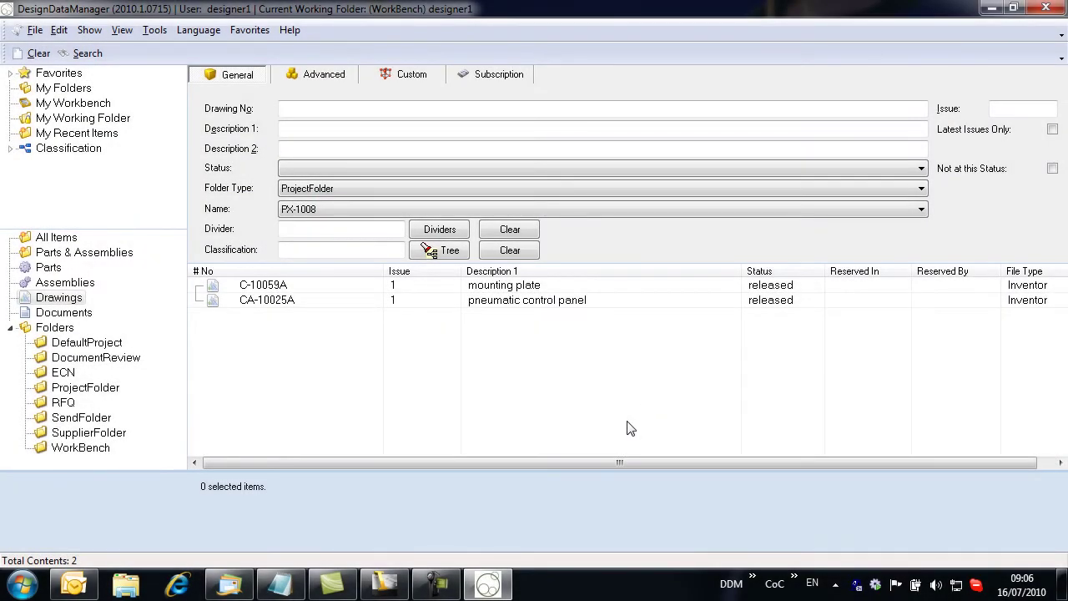
- As designer1, open ECN-2024 from the favorite search ECN In Process and set it as the current working folder
click(9, 74)
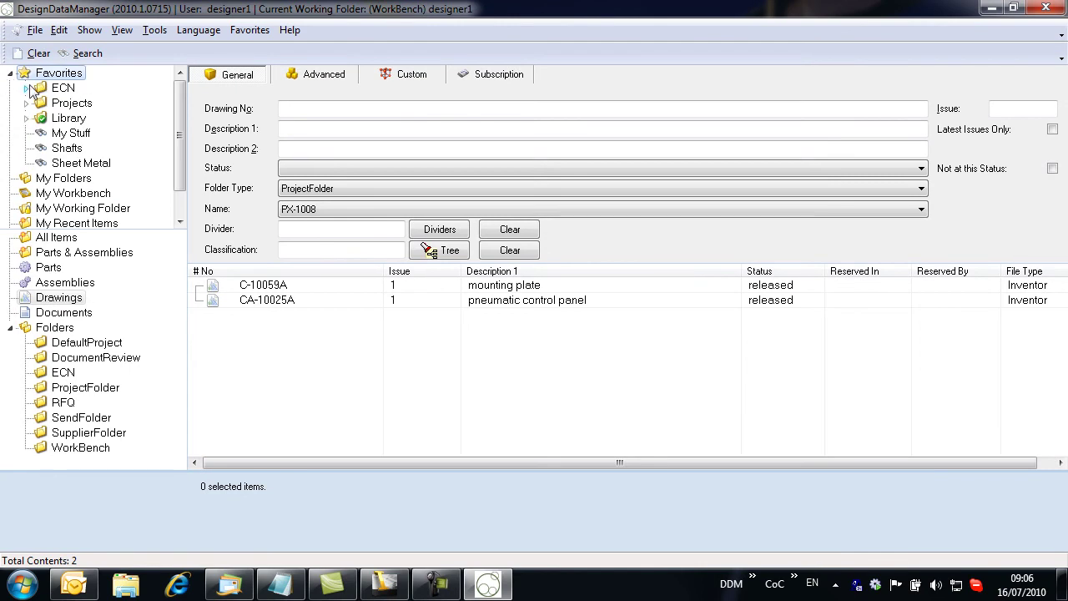
click(26, 88)
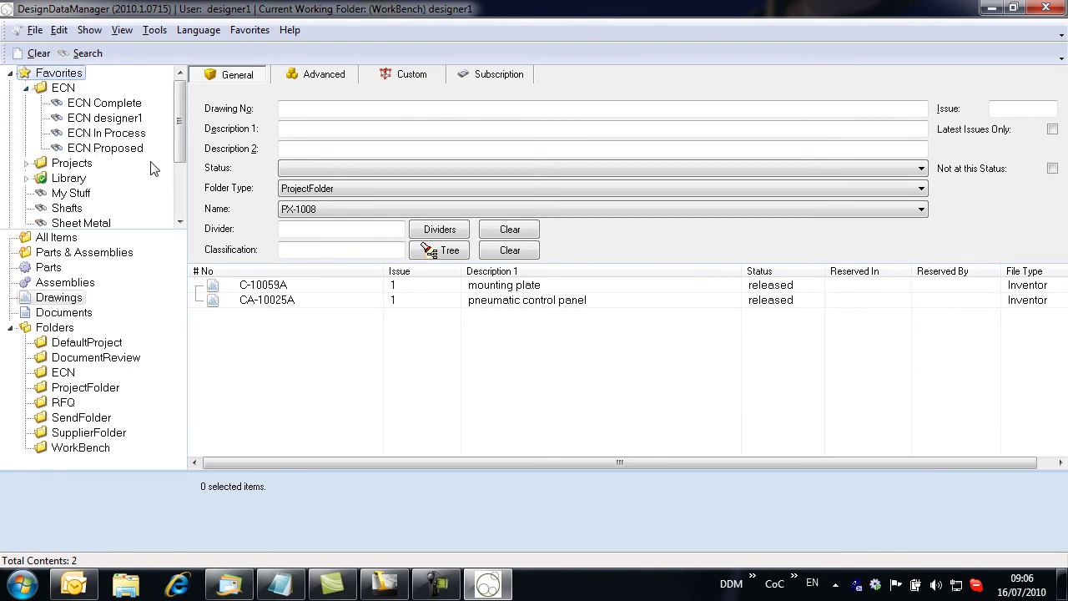
click(106, 133)
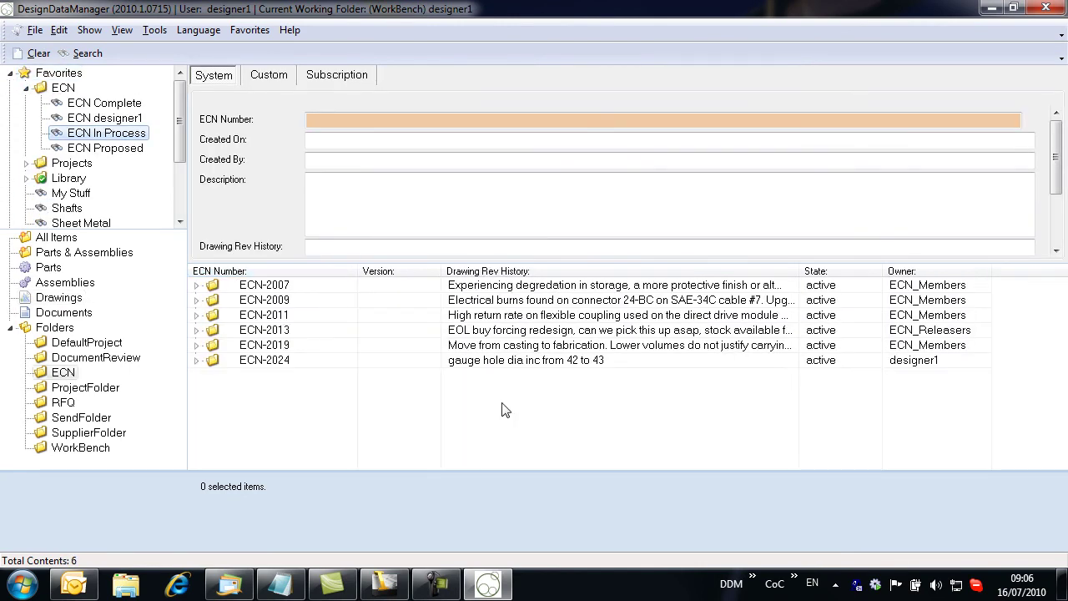
click(520, 360)
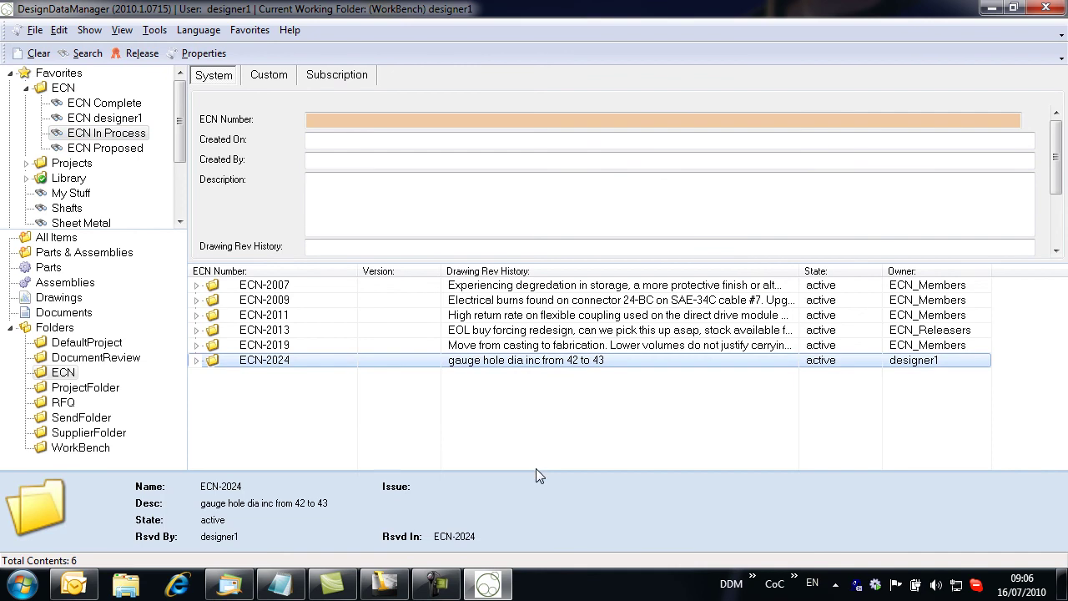
double_click(268, 363)
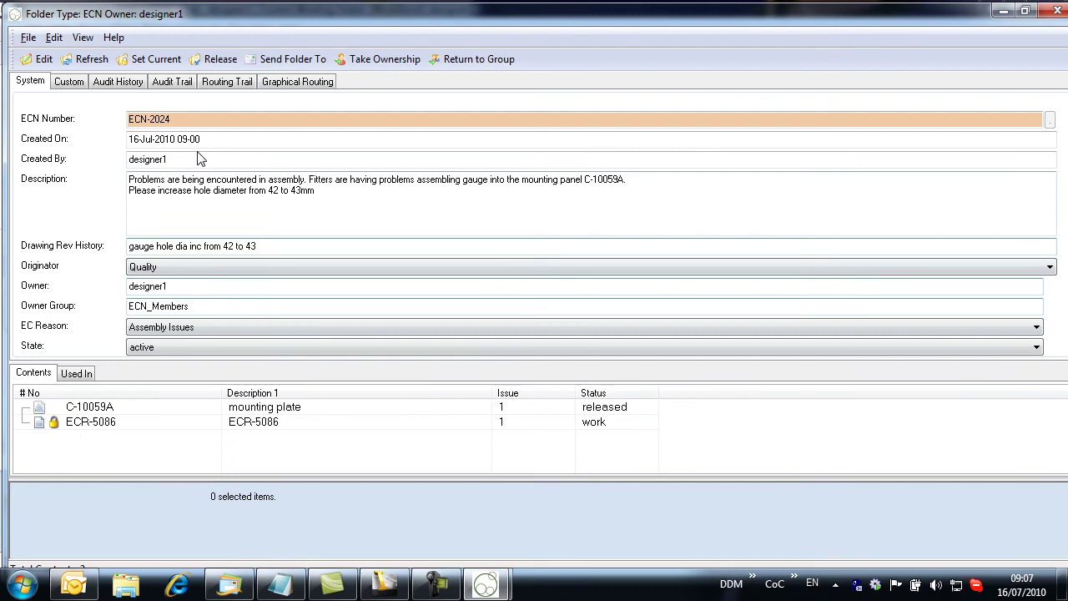
click(156, 59)
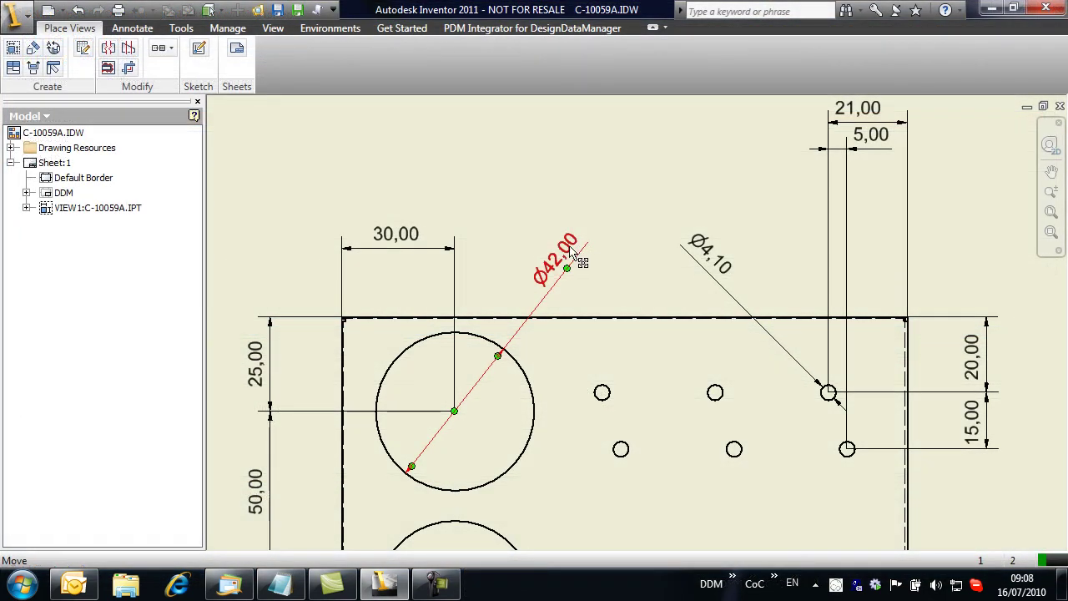
- In the Inventor drawing C-10059A, set the model dimension of the gauge hole diameter to 43 mm
right_click(571, 250)
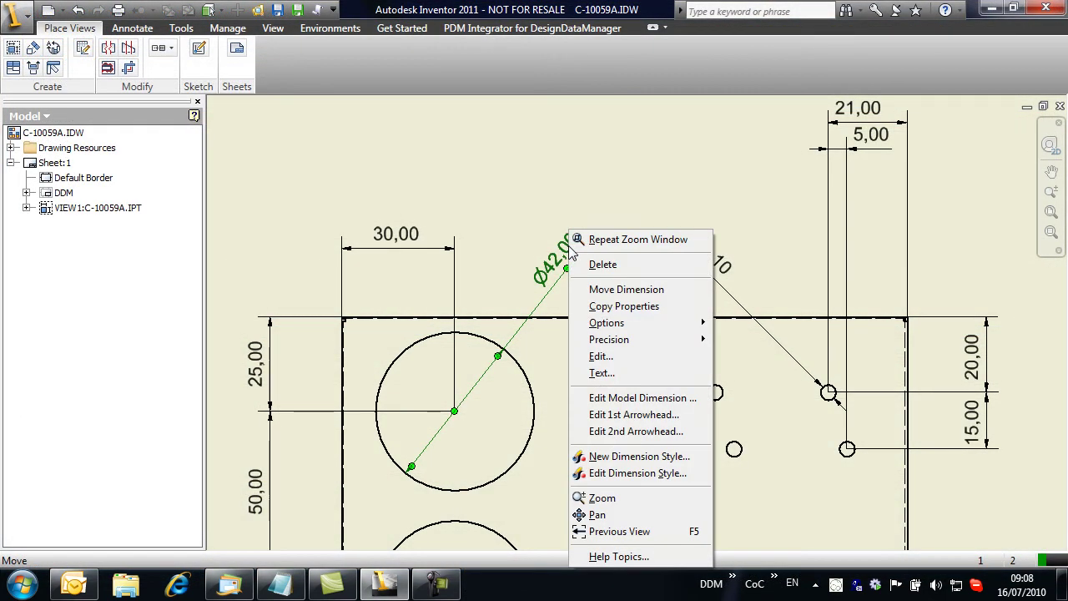
click(653, 398)
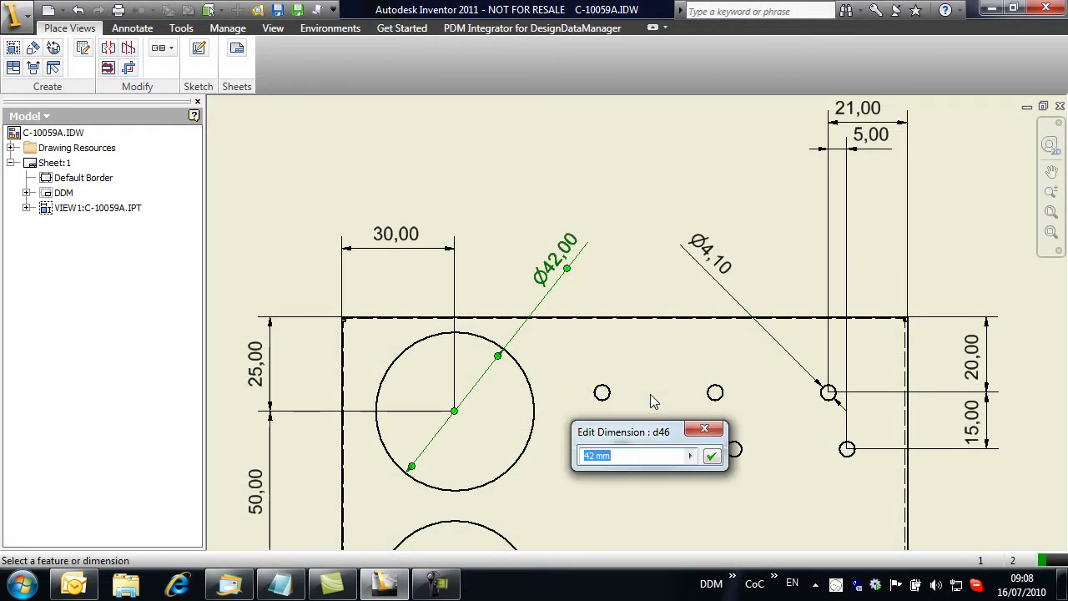
click(594, 456)
click(710, 458)
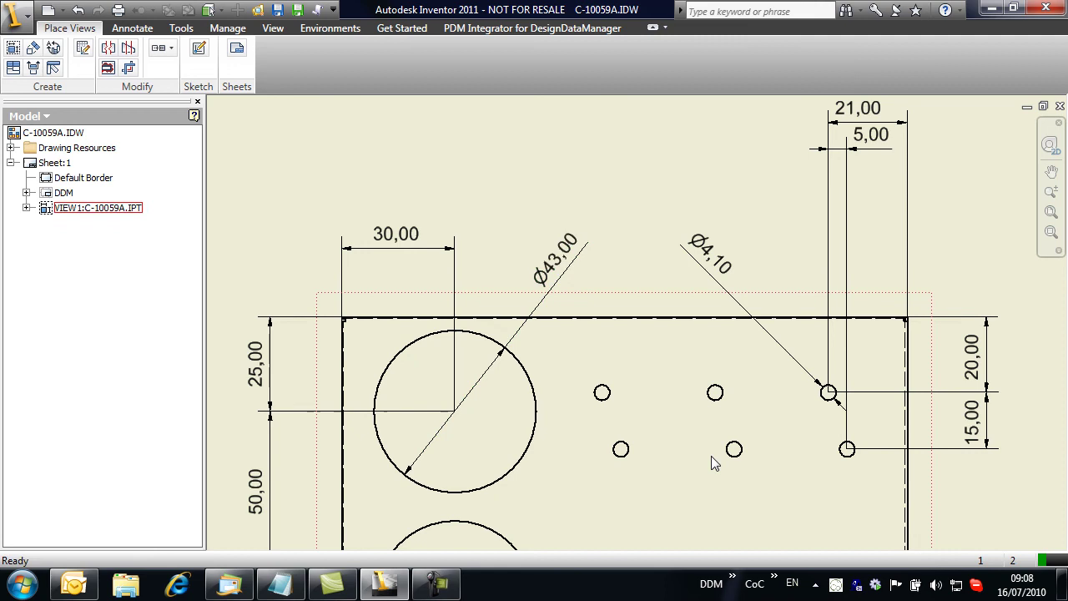
click(1050, 212)
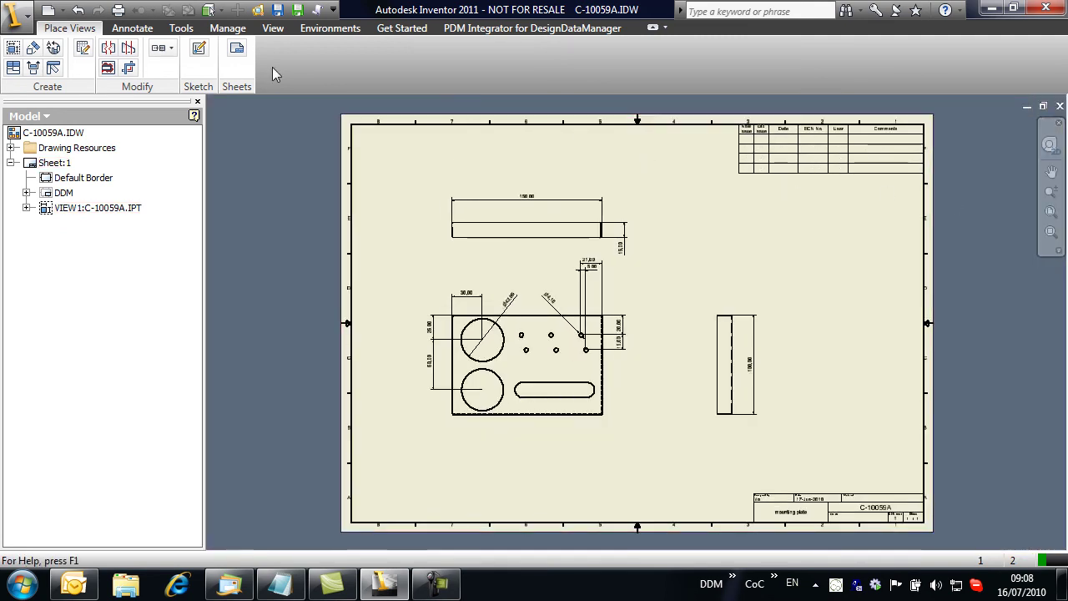
- Save the drawing to DesignDataManager, raising the C-10059A drawing and part to issue 2 with ECN-2024 as the change reason
click(297, 10)
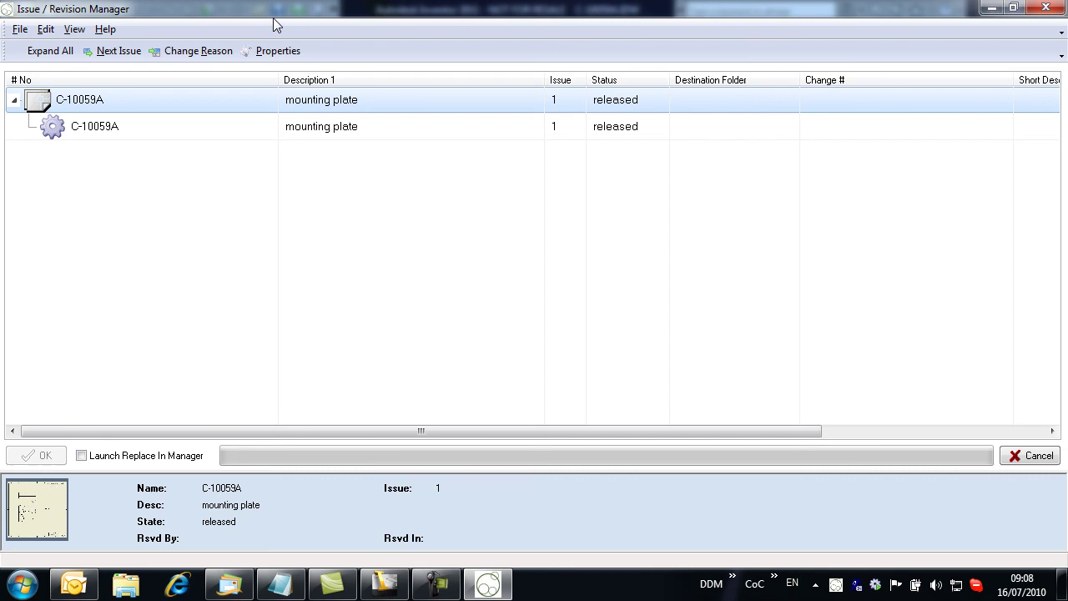
ctrl+click(150, 129)
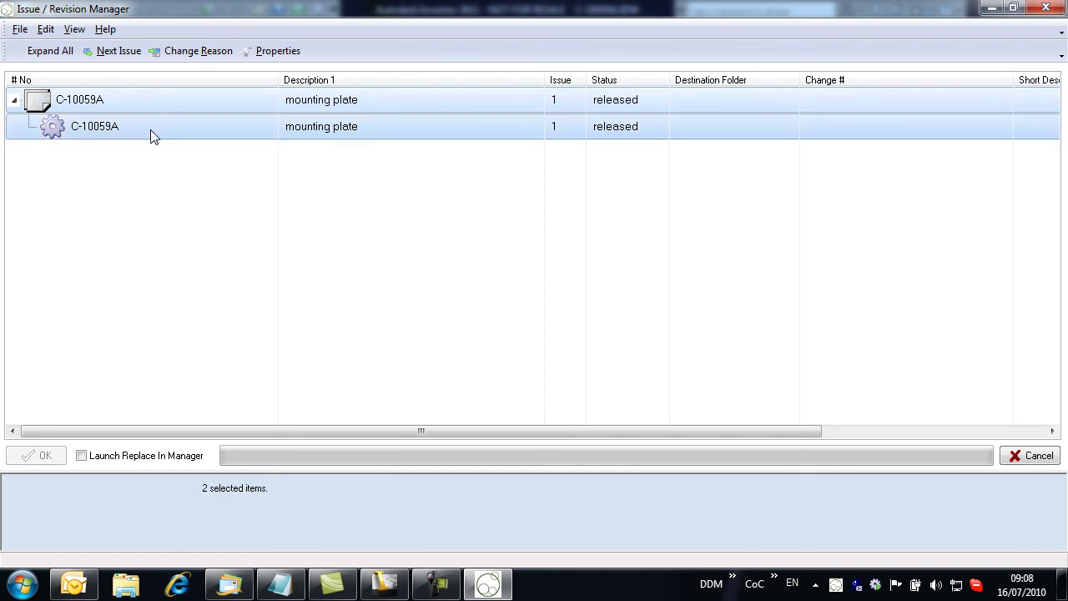
click(119, 51)
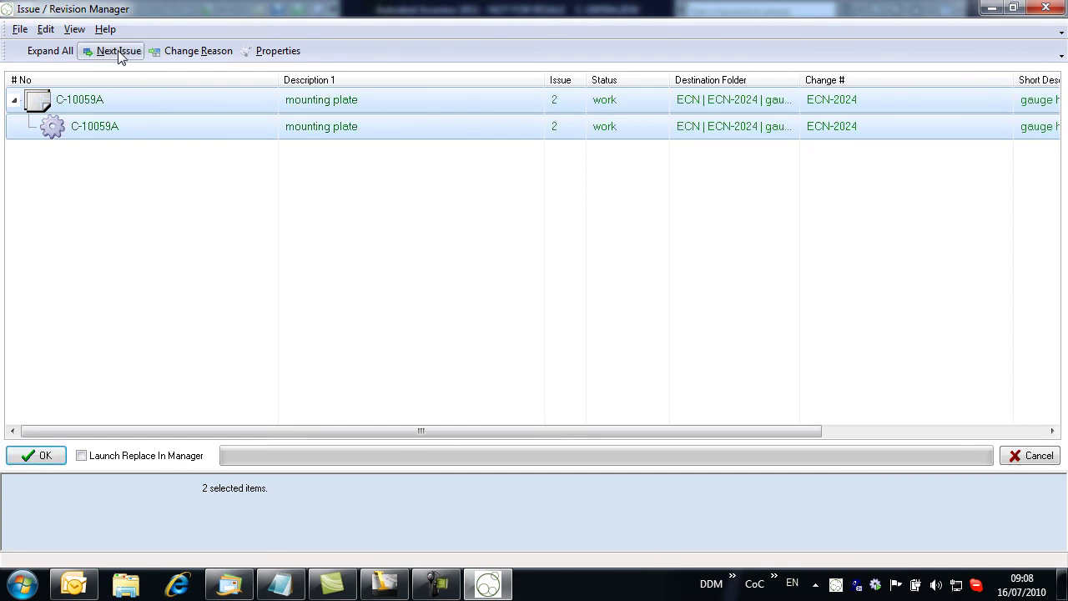
click(191, 51)
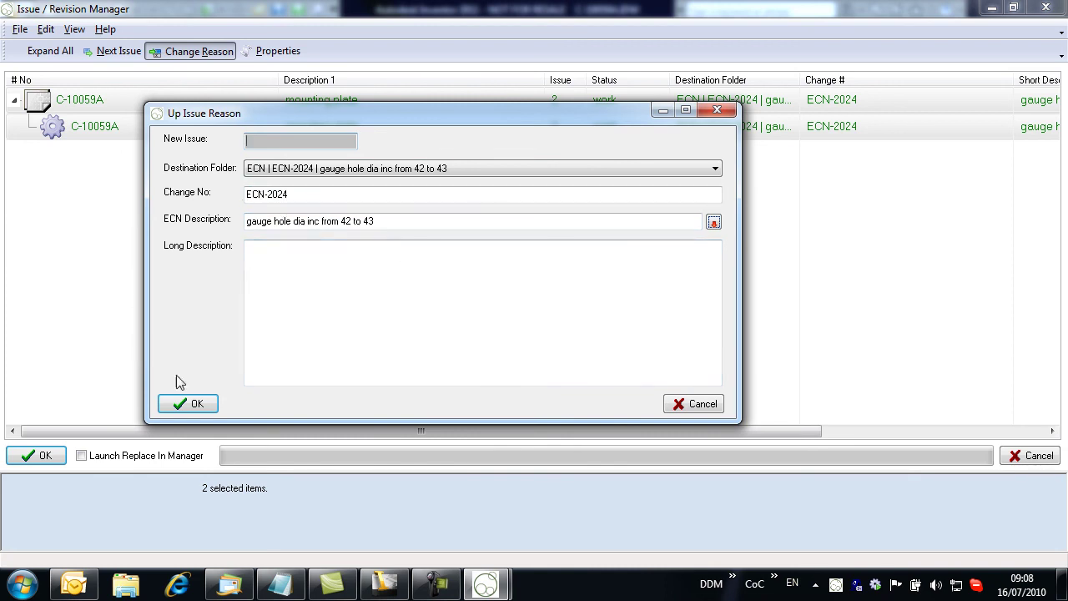
click(206, 404)
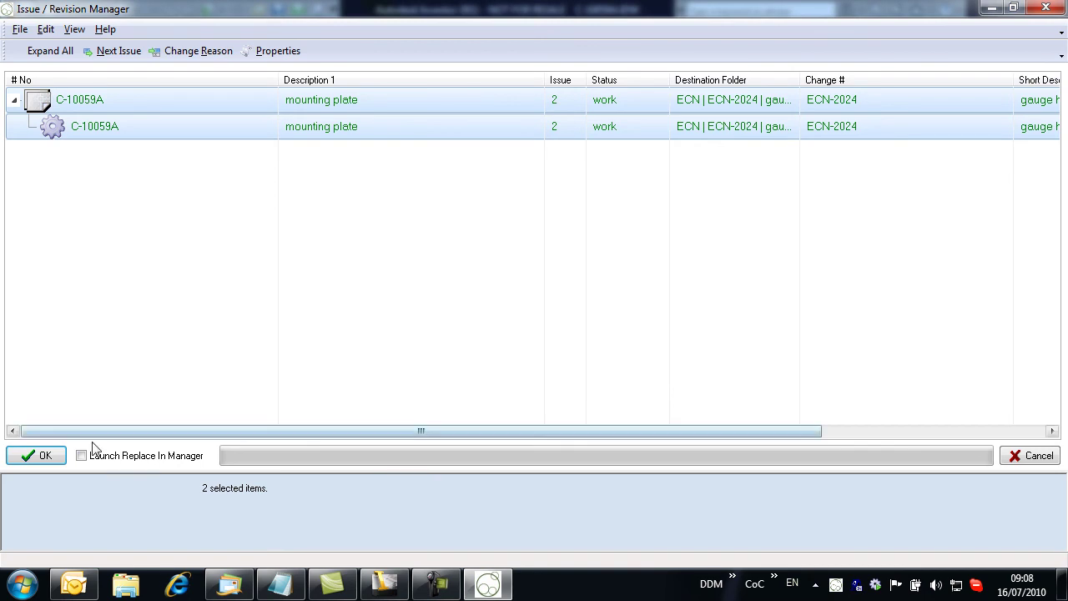
click(52, 456)
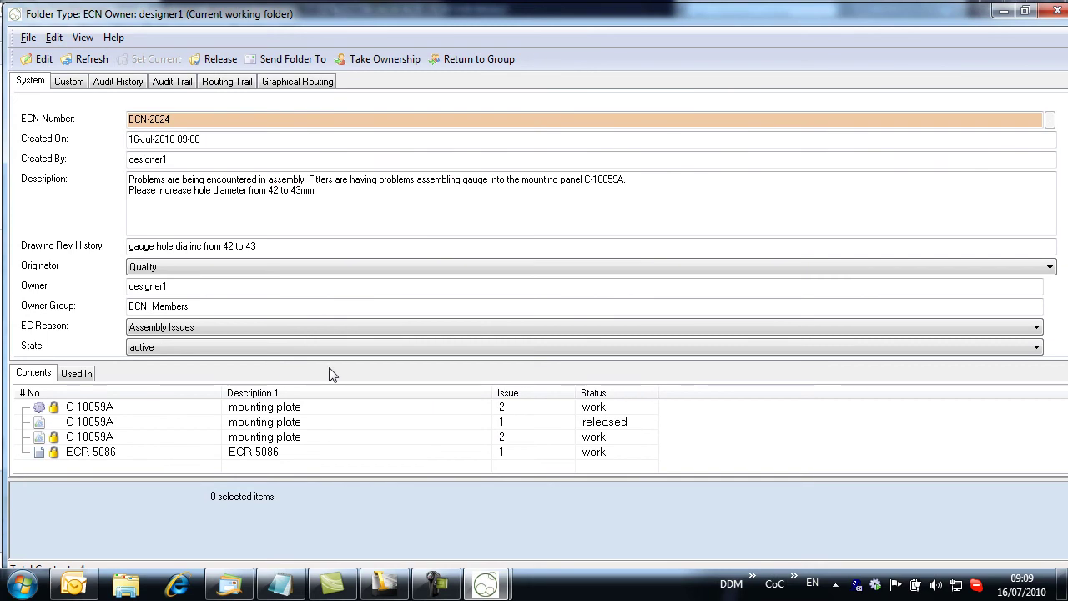
- Check the issue 2 drawing in ECN-2024 and send the ECN to ECN Release with the comment "Design changes complete, please check and release"
click(108, 438)
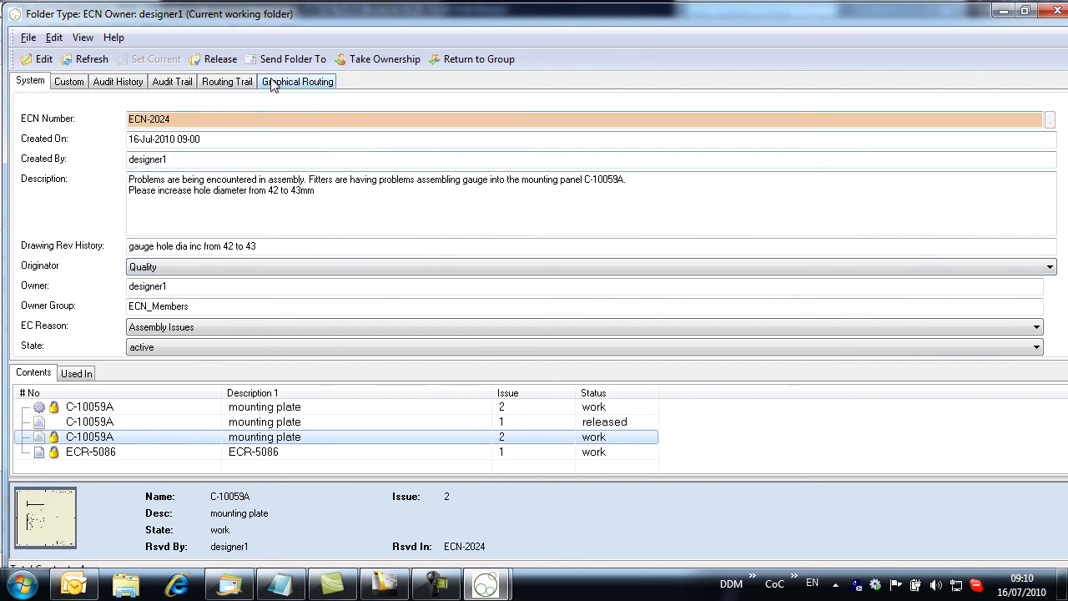
click(298, 83)
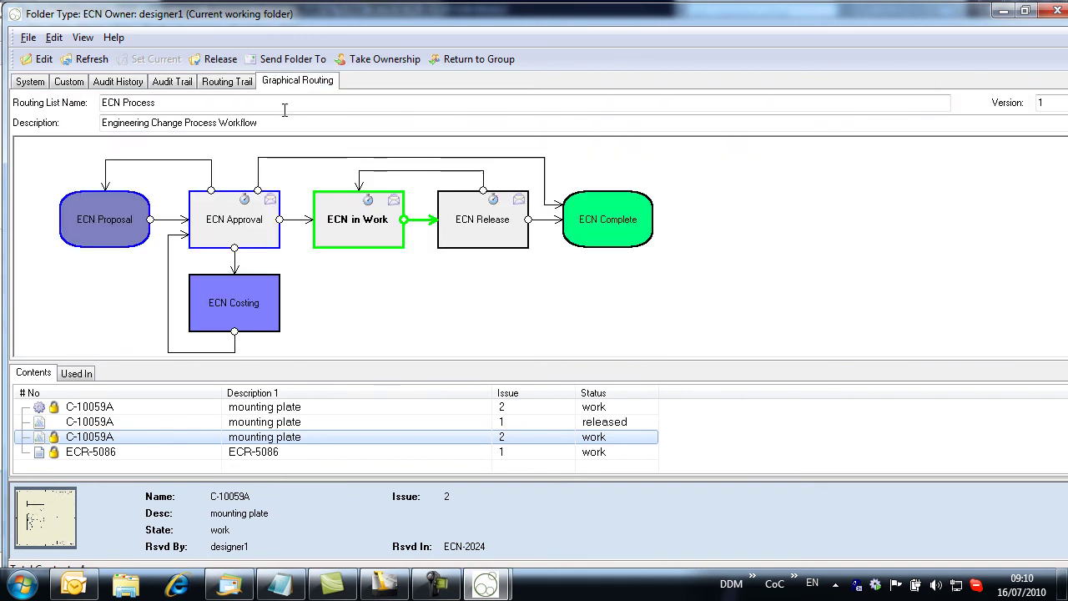
double_click(480, 223)
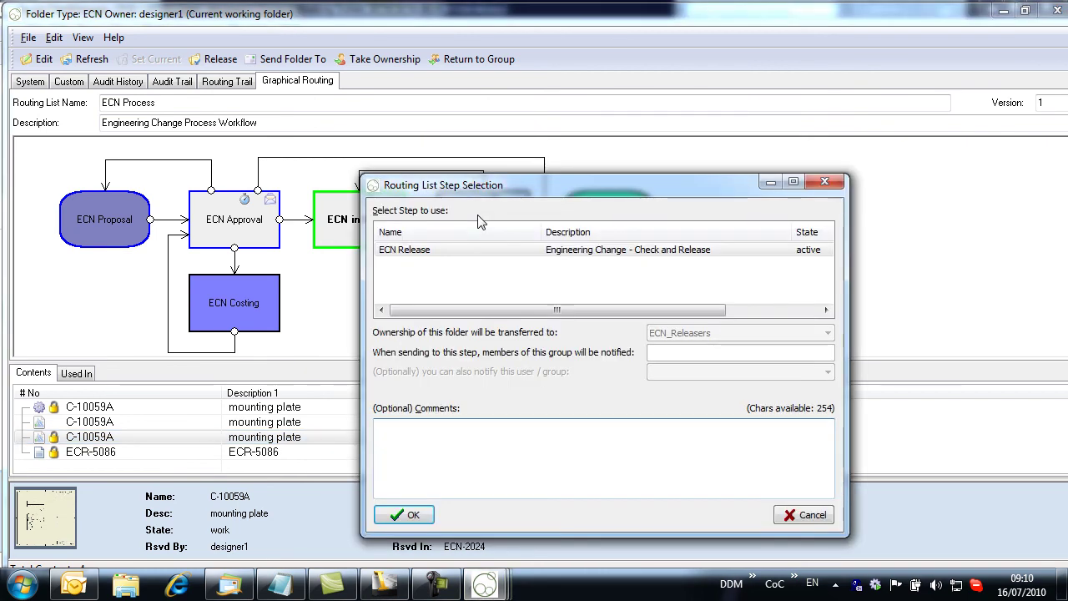
click(428, 445)
text(Design changes complete, please check and release)
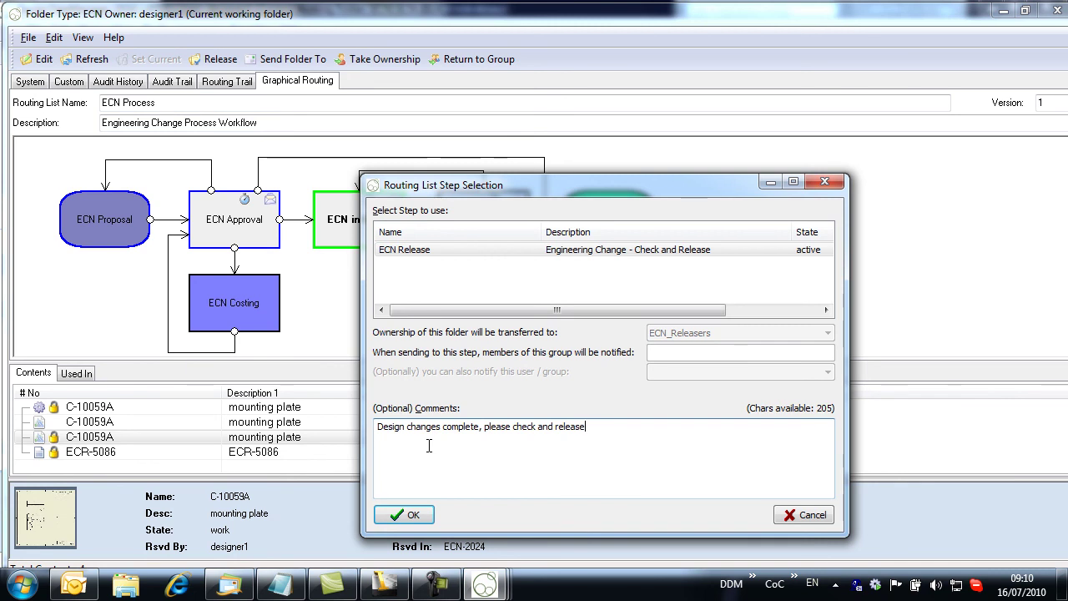
click(411, 515)
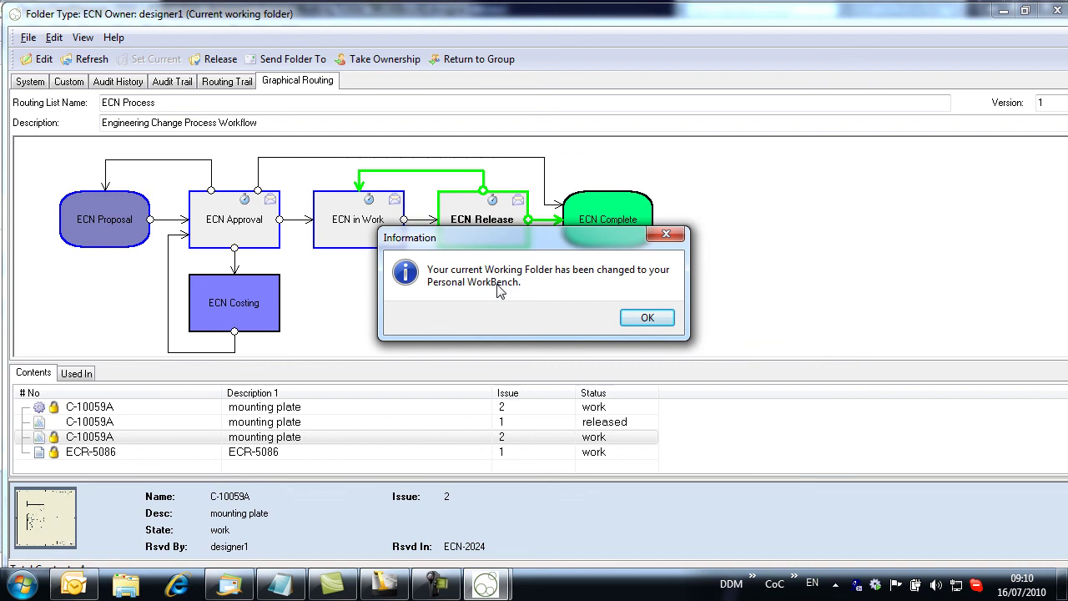
- Send ECN-2024 from ECN Release to ECN Complete with the comment "design changes checked and released"
click(647, 317)
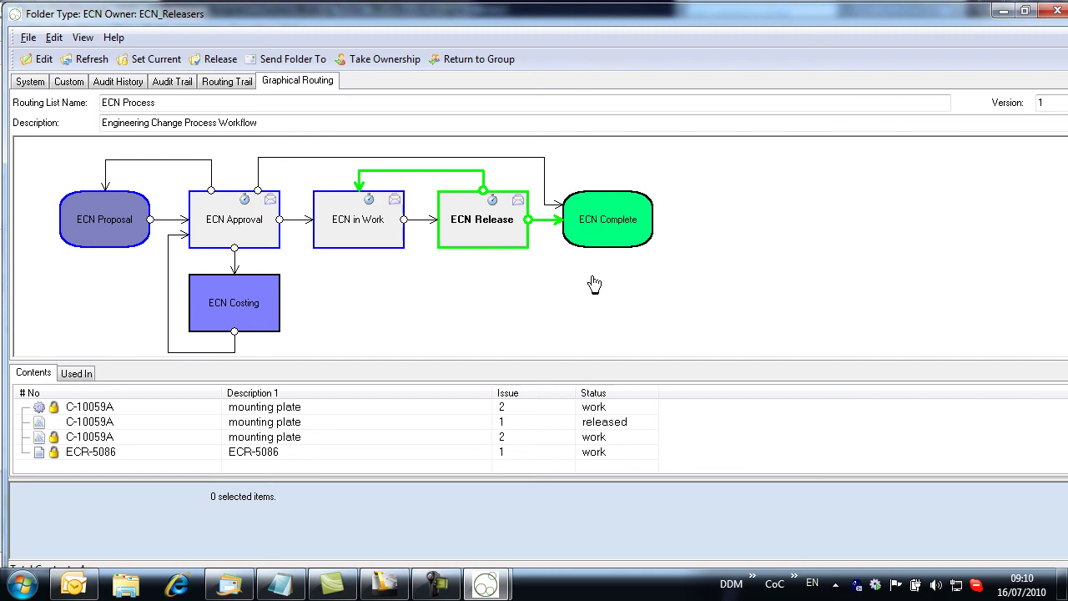
click(607, 224)
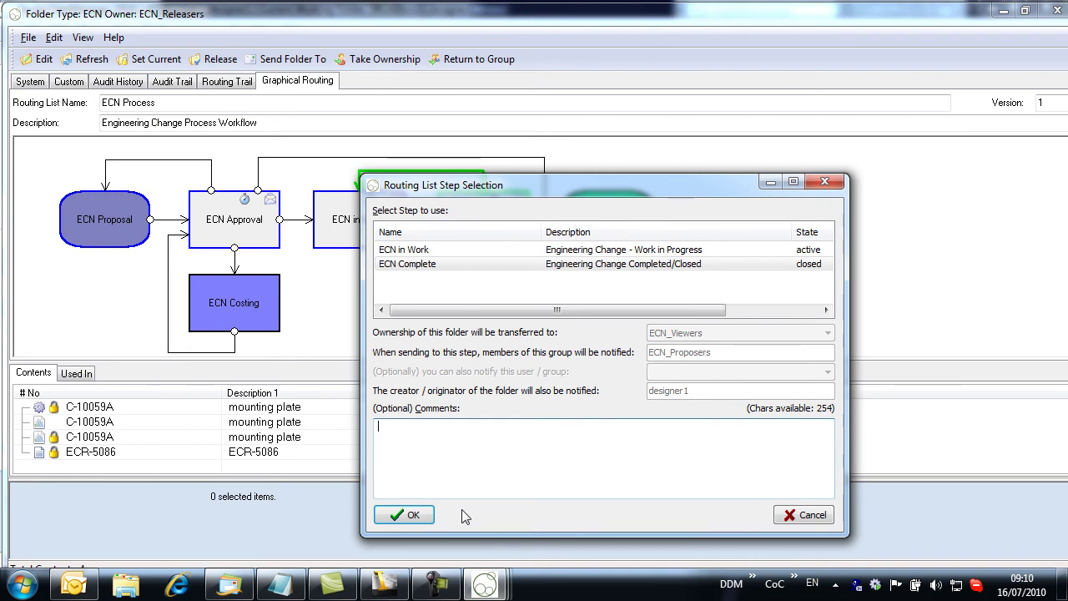
text(design changes checked and released)
click(406, 514)
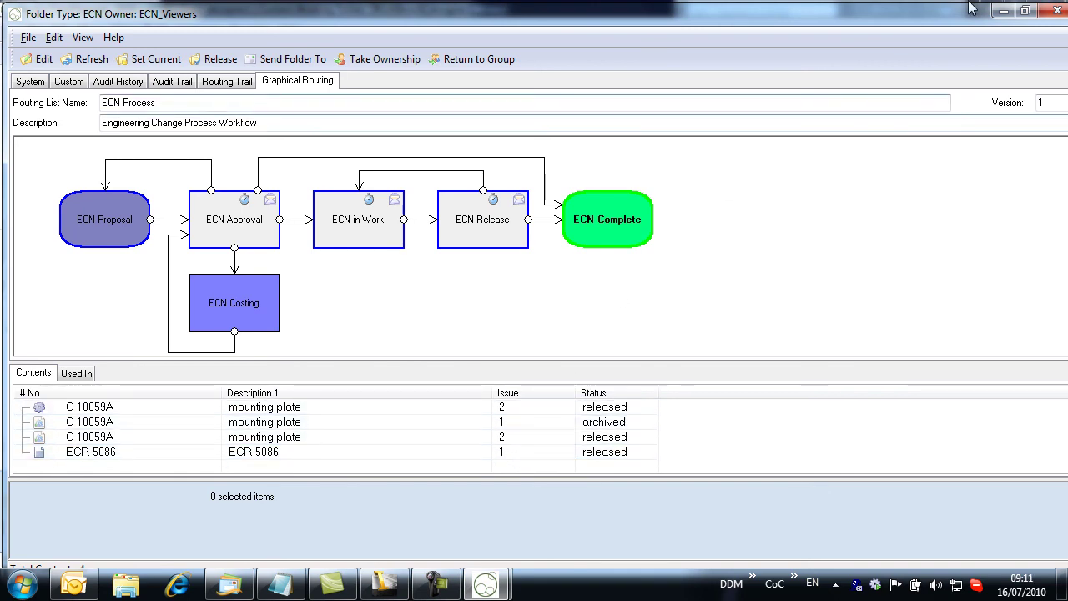
- Close the ECN folder window, run the favorite search ECN Complete and select ECN-2024 in the list
click(1056, 10)
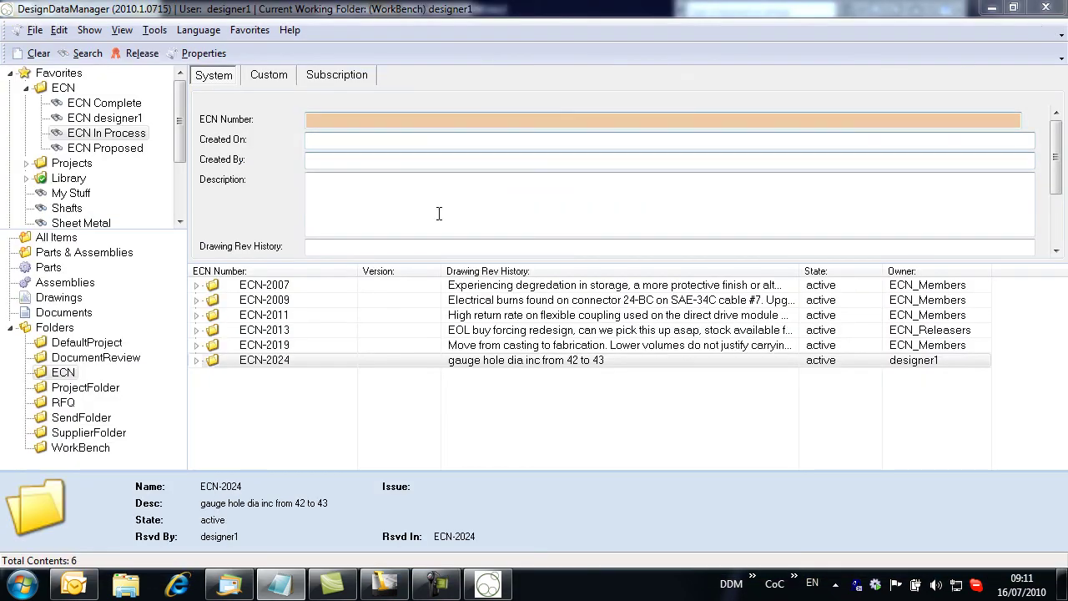
click(100, 103)
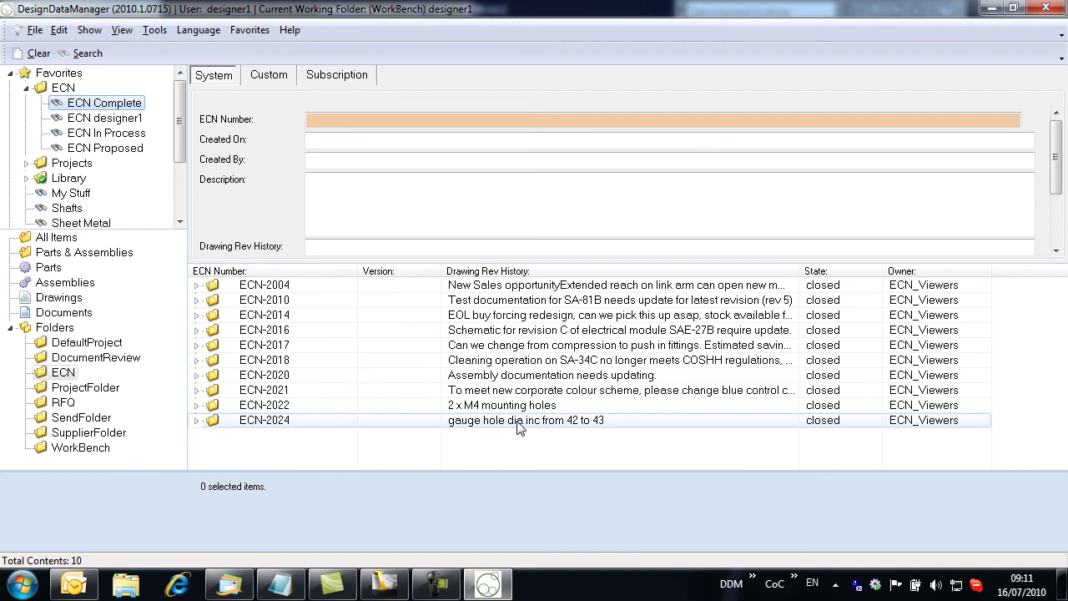
click(519, 424)
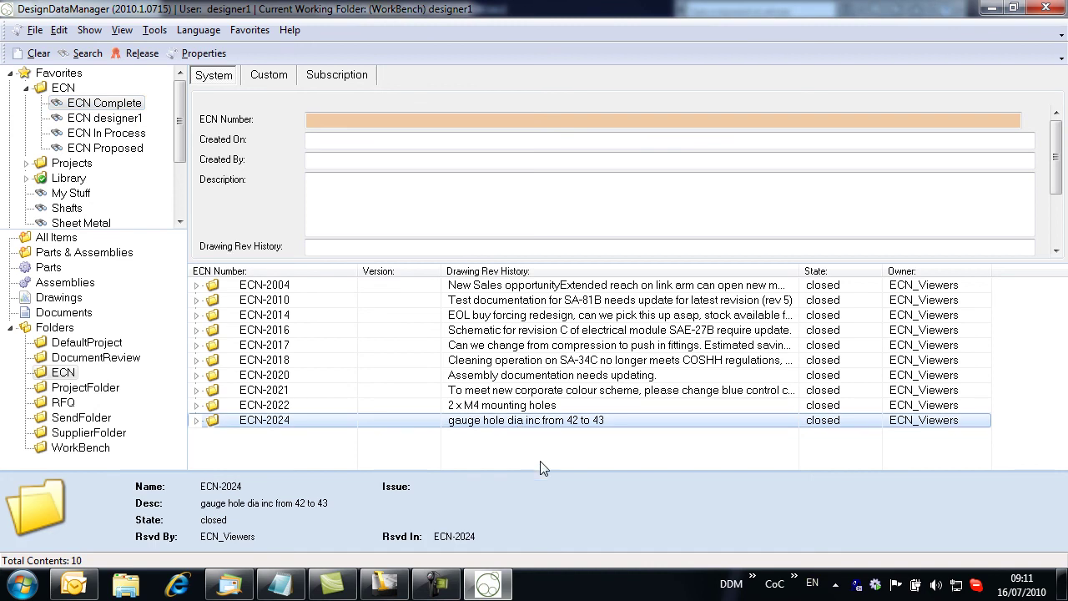